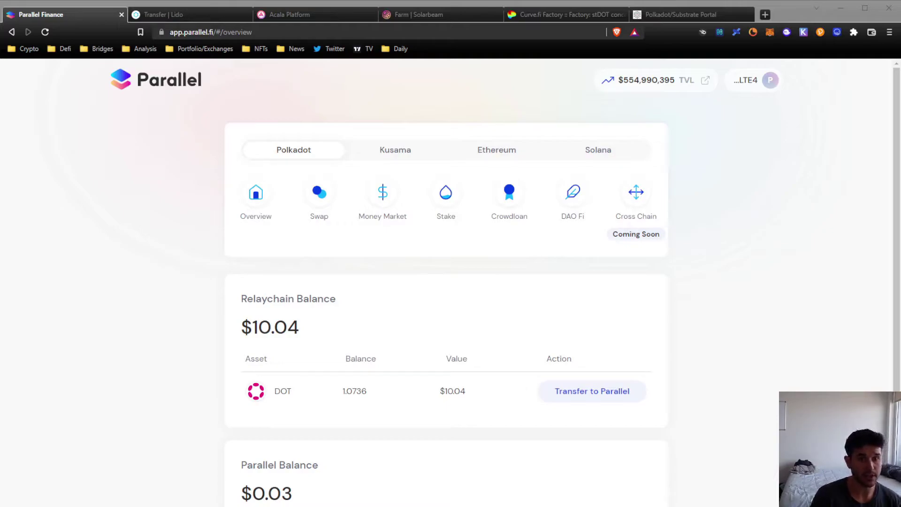
Step: Bring up Lido's Polkadot-to-Moonbeam transfer form showing 1.0736 DOT available
click(738, 144)
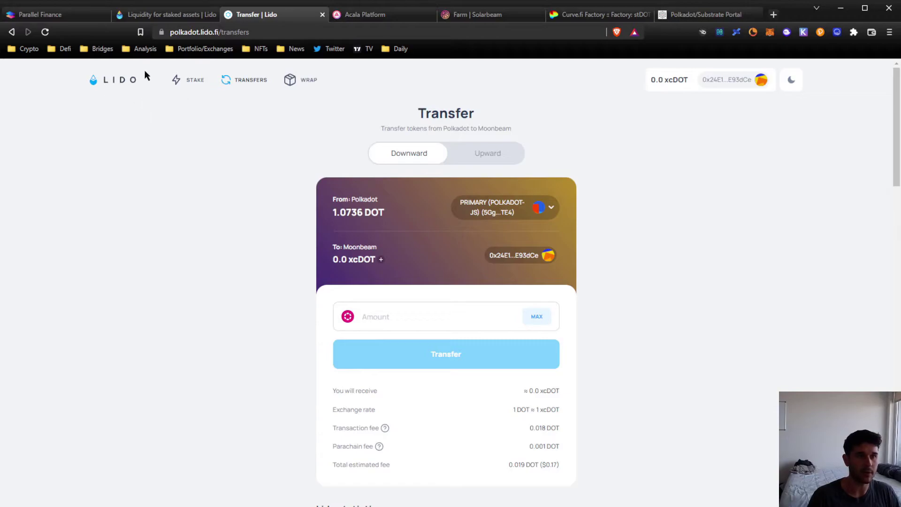
click(170, 18)
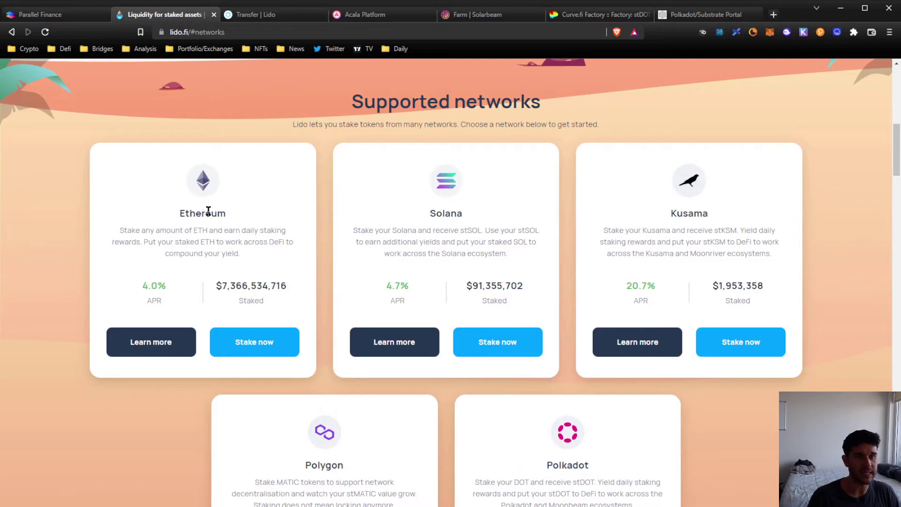
scroll(208, 212, down, 1)
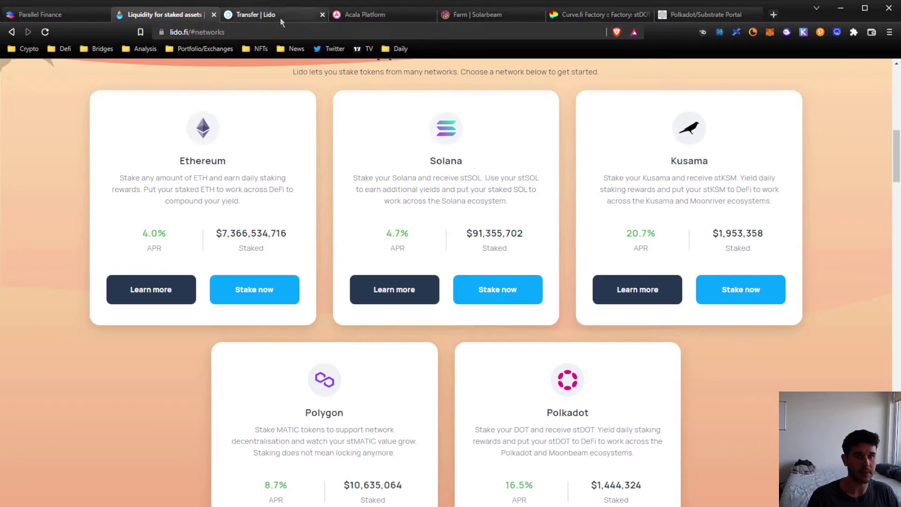
click(255, 14)
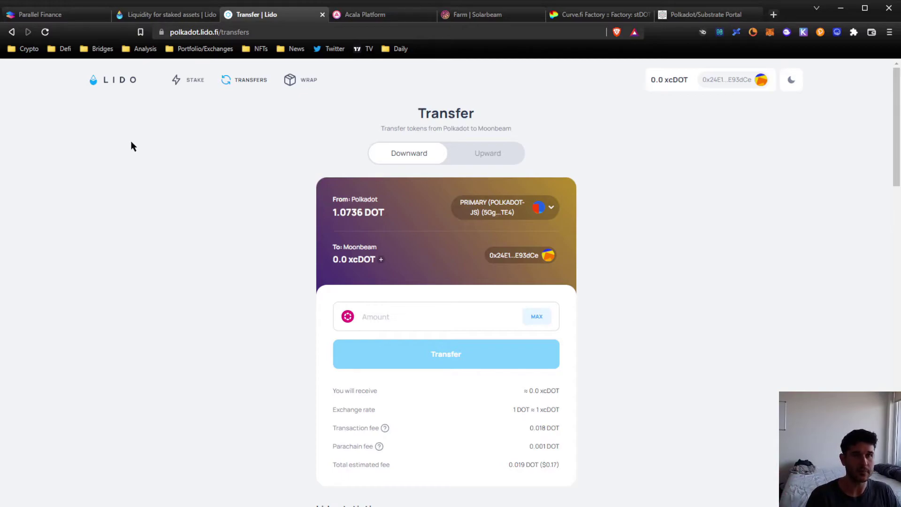
Step: Switch to the Parallel DOT staking page and briefly open the apps list
key(ctrl+1)
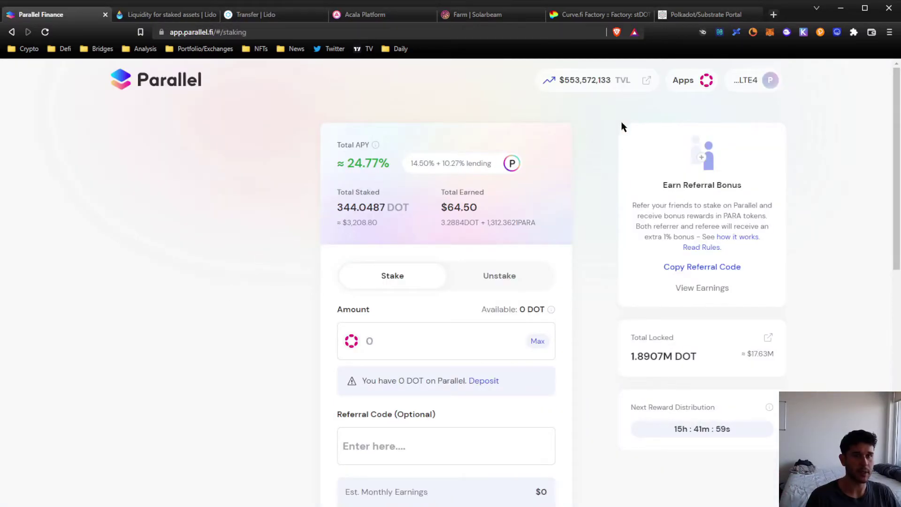
click(684, 80)
click(232, 280)
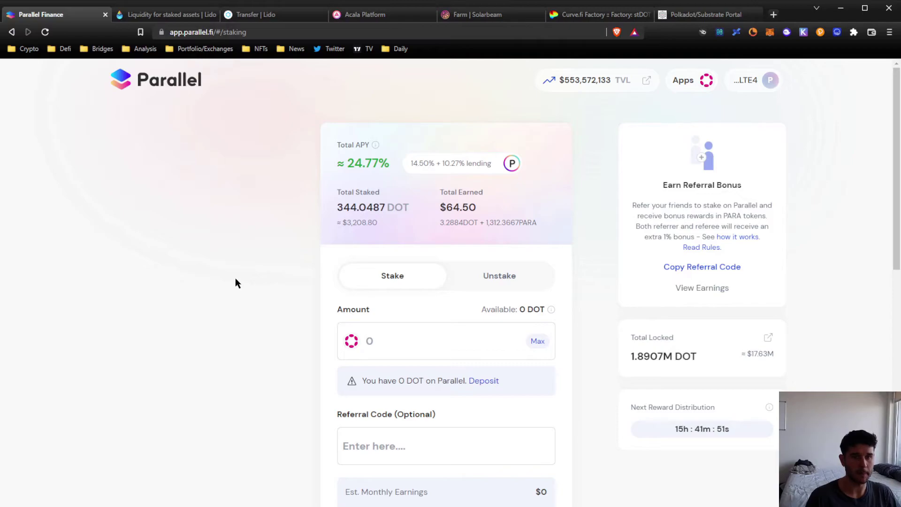
Step: Browse the Parallel apps for Kusama, Ethereum and Solana, then close the list
click(686, 87)
click(382, 108)
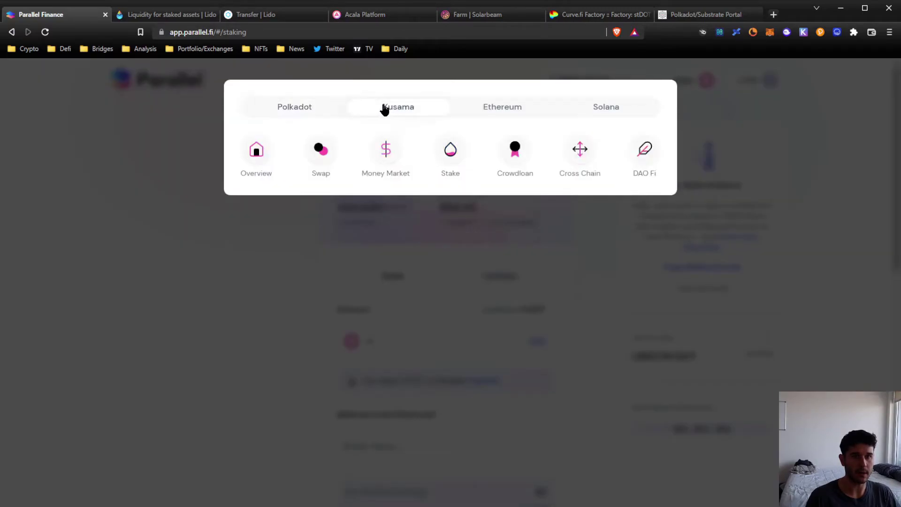
click(504, 111)
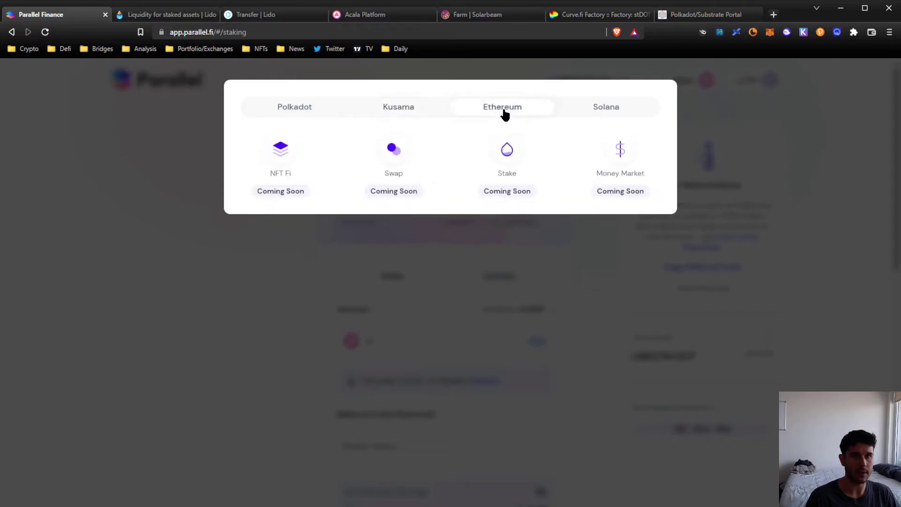
click(622, 113)
click(98, 165)
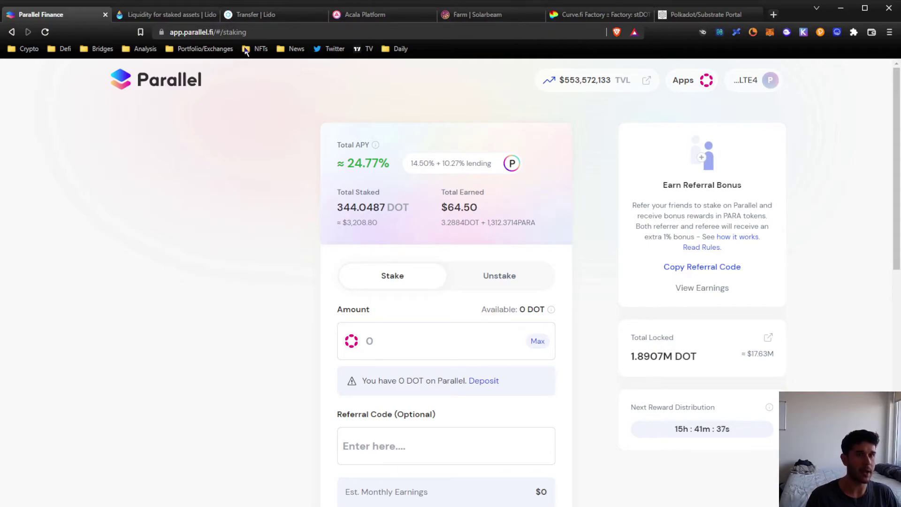
click(707, 83)
click(133, 153)
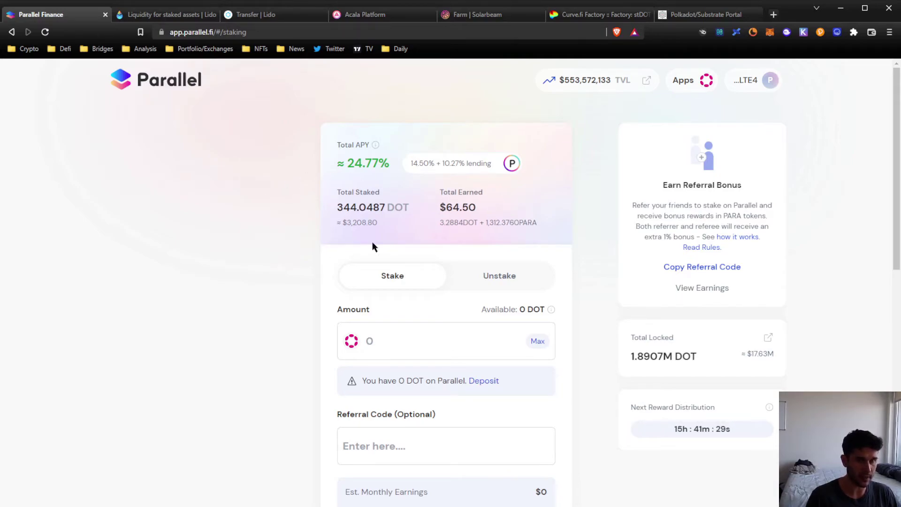
Step: Highlight the 14.50% staking and 10.27% lending parts of the total APY
click(696, 88)
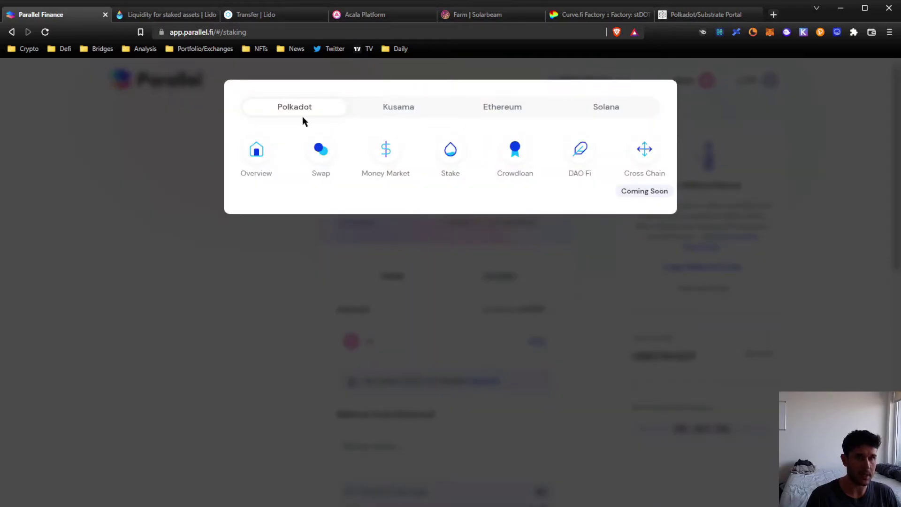
click(456, 181)
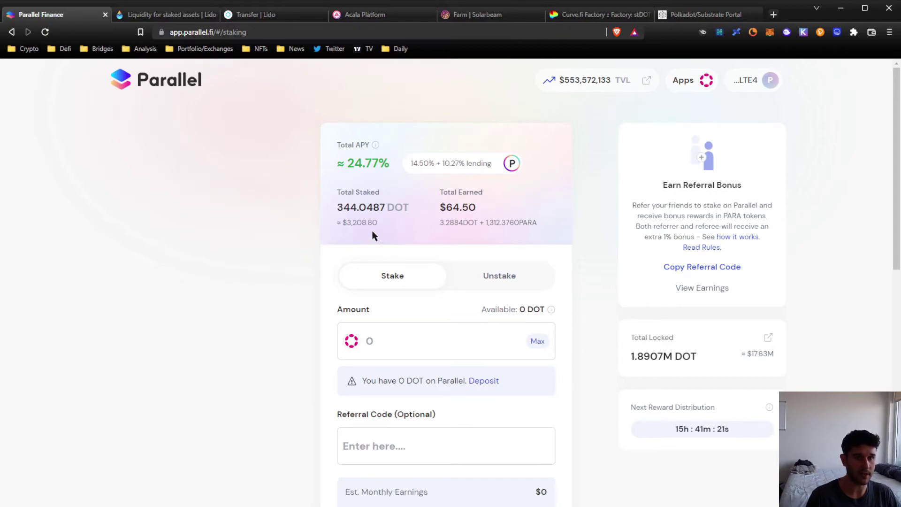
drag(411, 163, 436, 164)
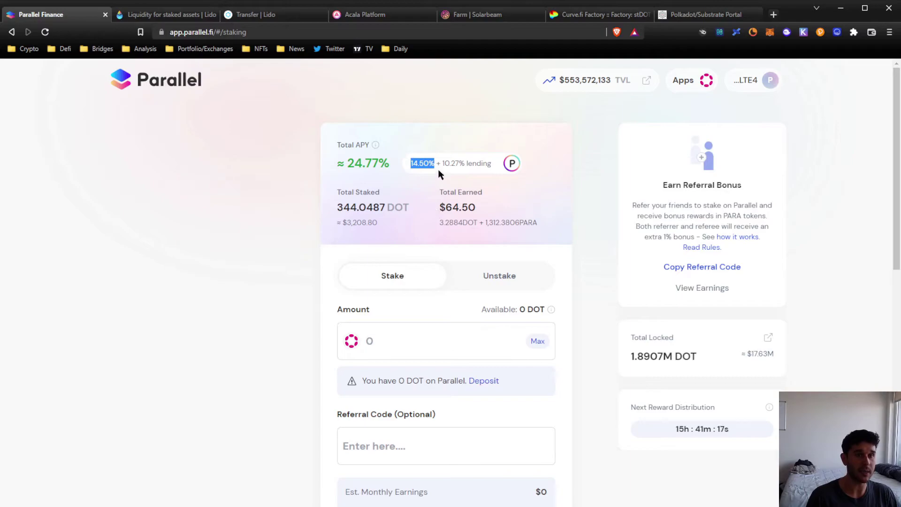
drag(442, 164, 462, 164)
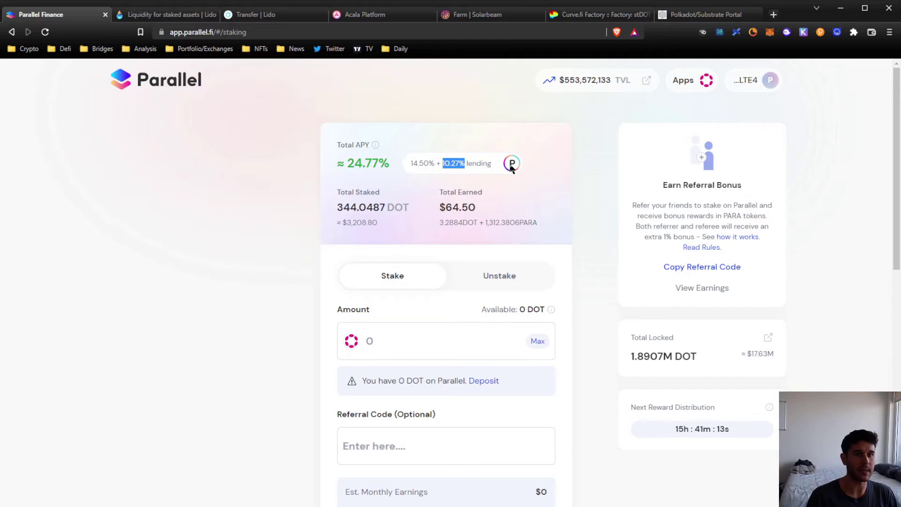
Step: Visit the Money Market page, check the sDOT reward badge, then go to the Polkadot overview
click(682, 80)
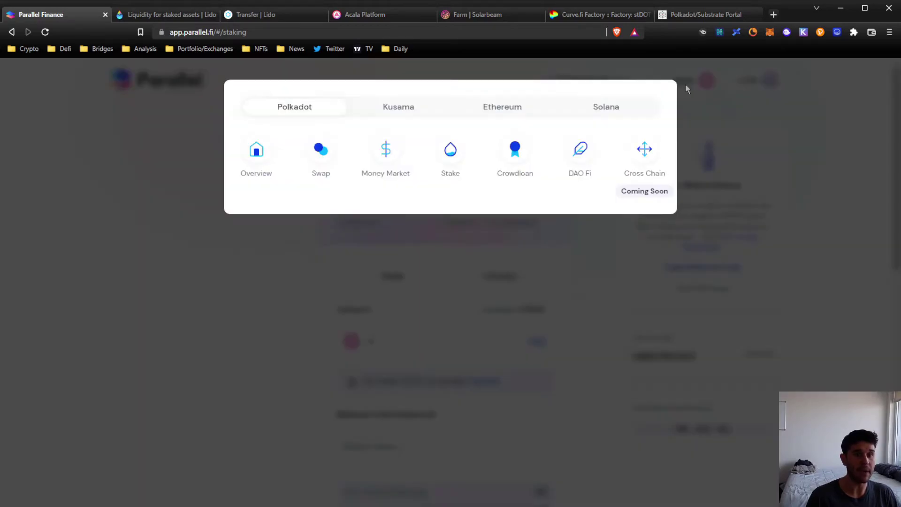
click(385, 160)
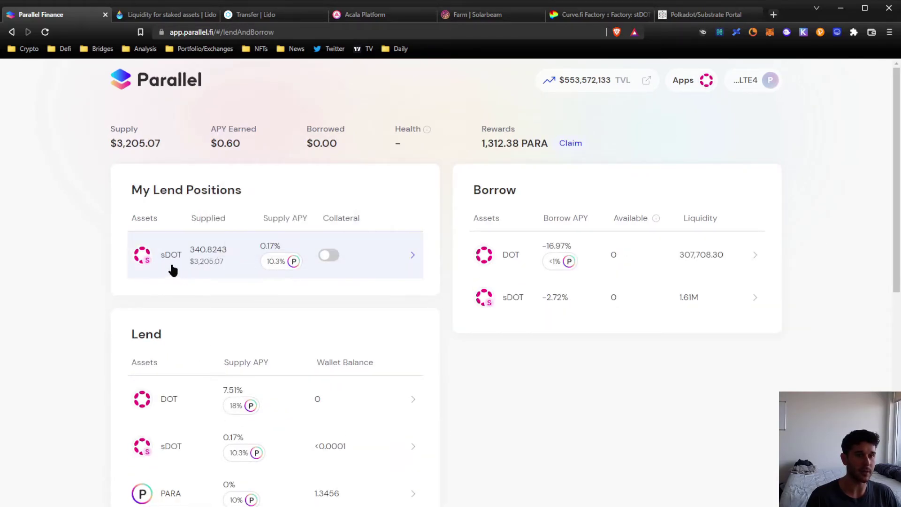
mouse_move(286, 268)
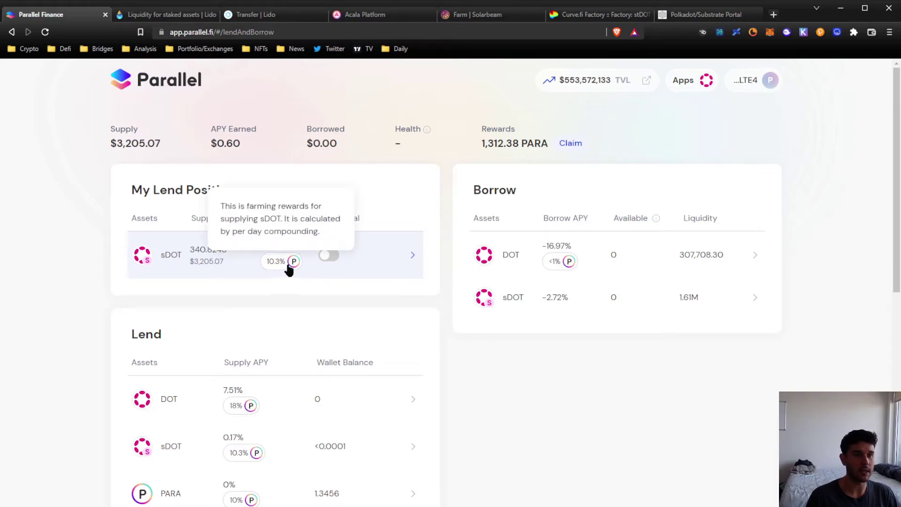
click(681, 83)
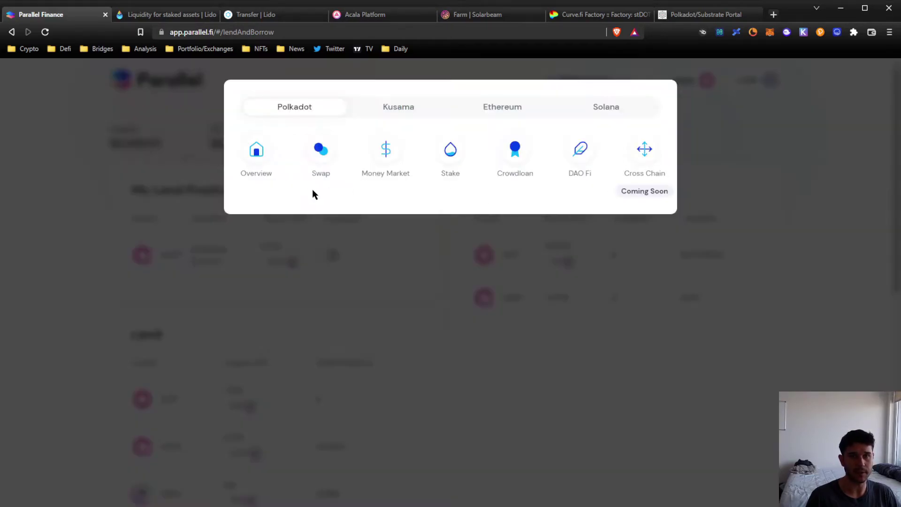
click(263, 167)
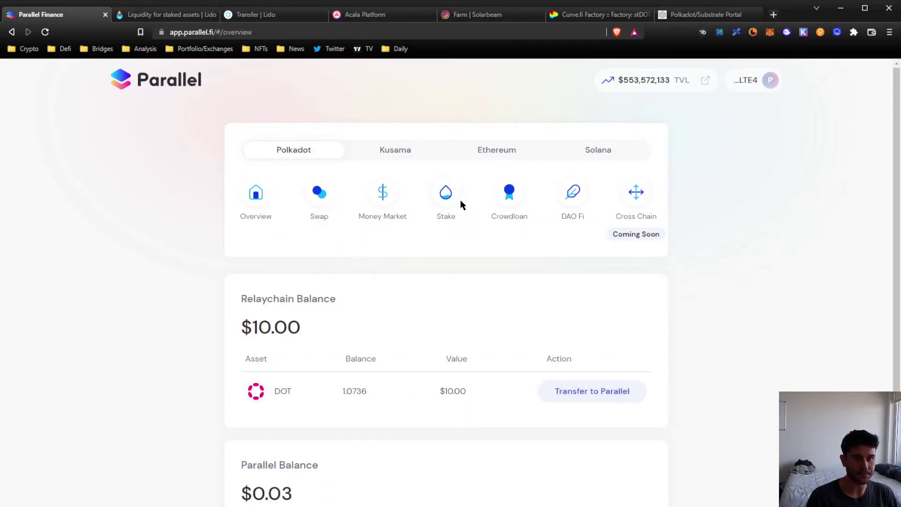
click(447, 204)
scroll(447, 203, down, 2)
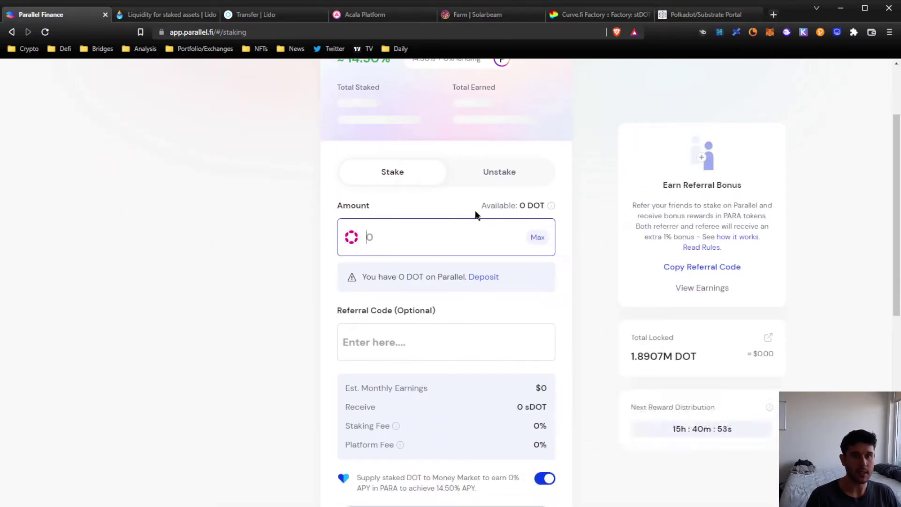
drag(364, 277, 471, 288)
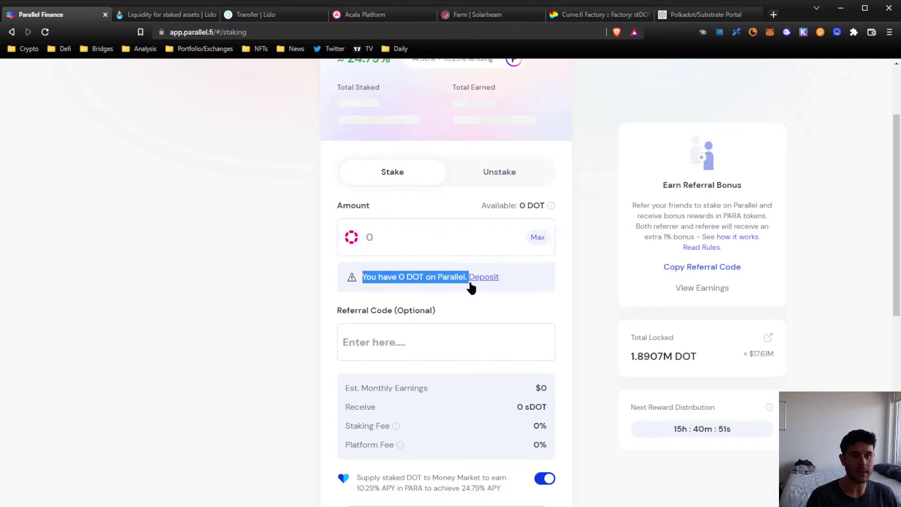
scroll(291, 286, up, 2)
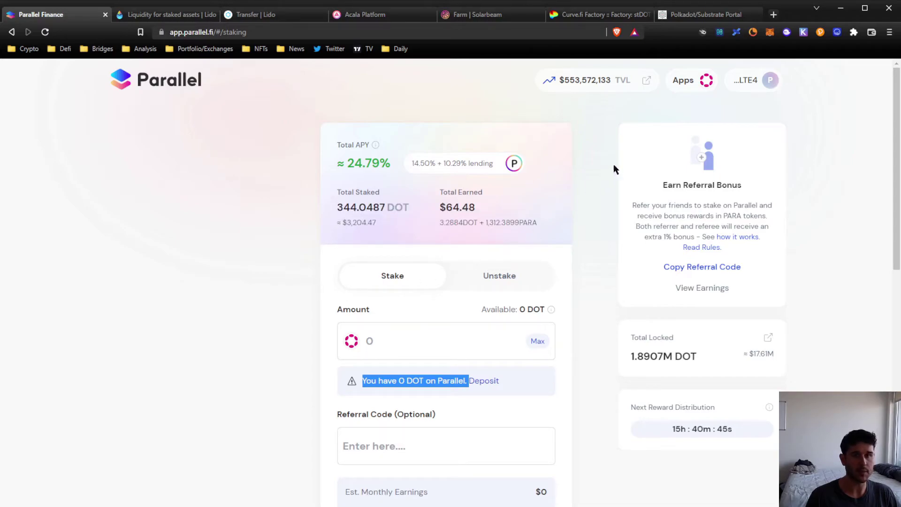
click(681, 86)
click(256, 151)
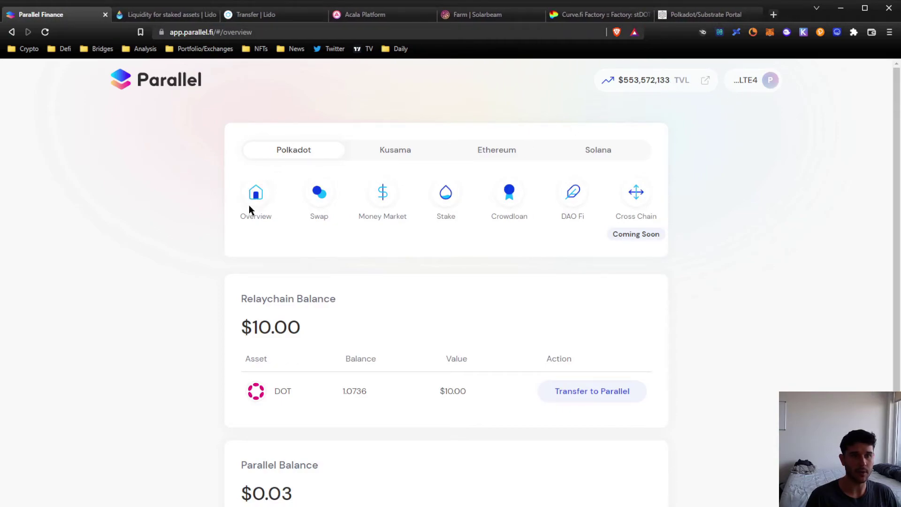
Step: Preview depositing the maximum relaychain DOT into Parallel, then cancel the deposit dialog
scroll(237, 209, down, 3)
drag(257, 154, 309, 154)
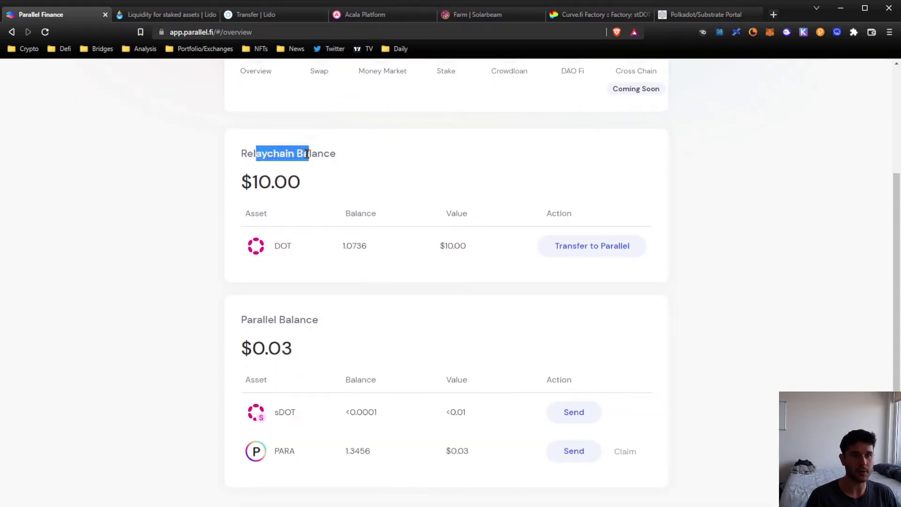
click(196, 237)
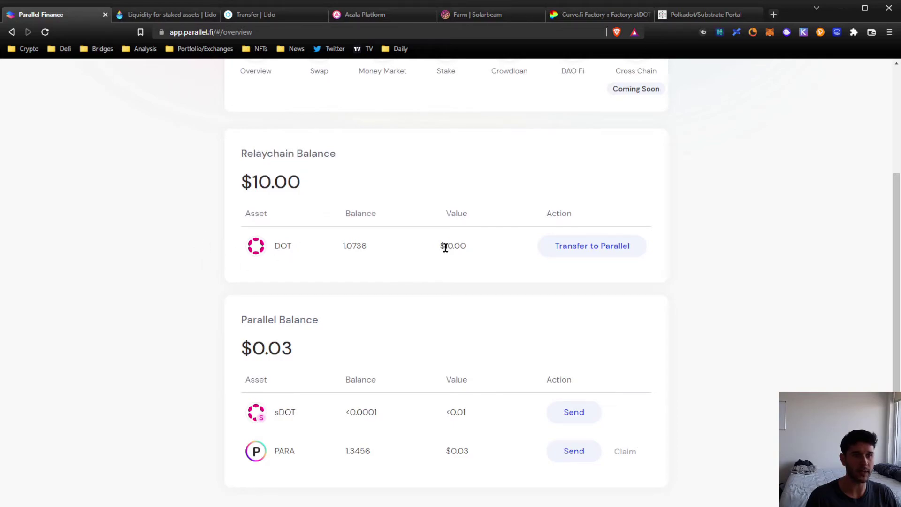
click(568, 250)
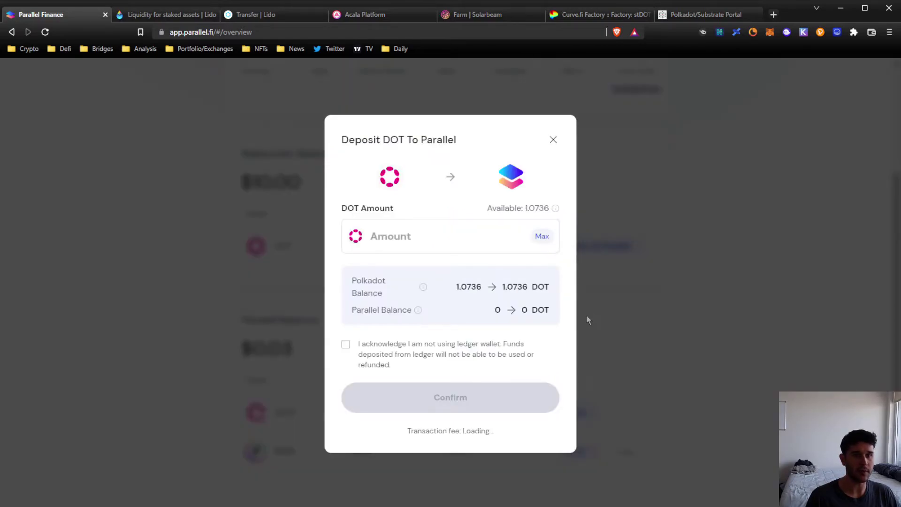
click(545, 238)
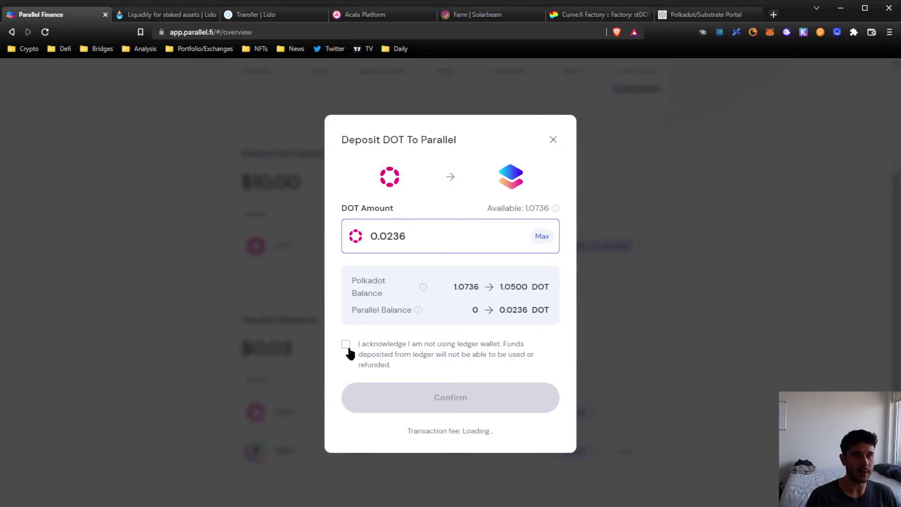
click(554, 140)
scroll(244, 219, up, 3)
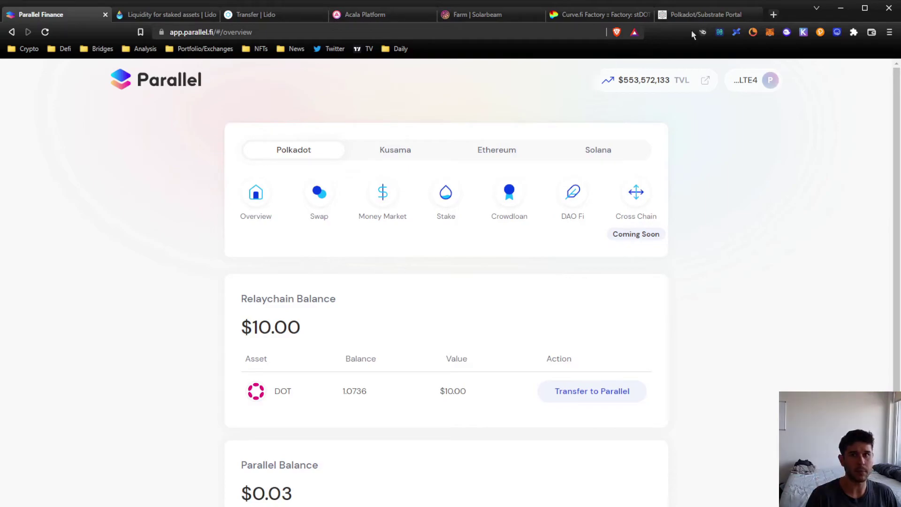
Step: Open the Polkadot.js Apps portal from polkadot.js.org in a new tab
click(774, 14)
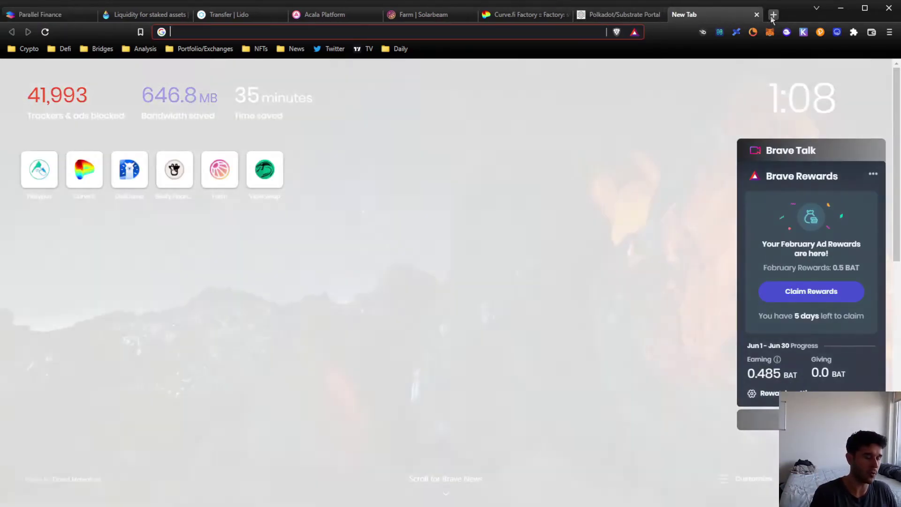
text(polkadot.js.org)
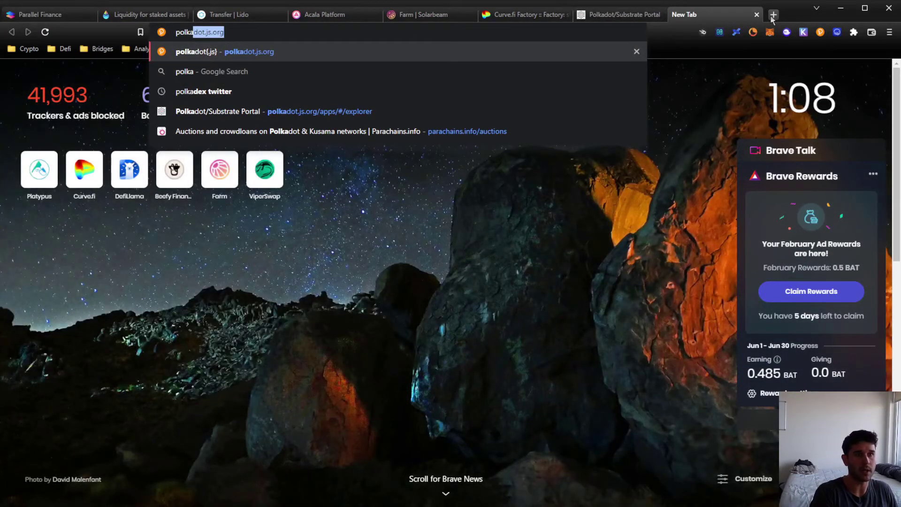
key(Return)
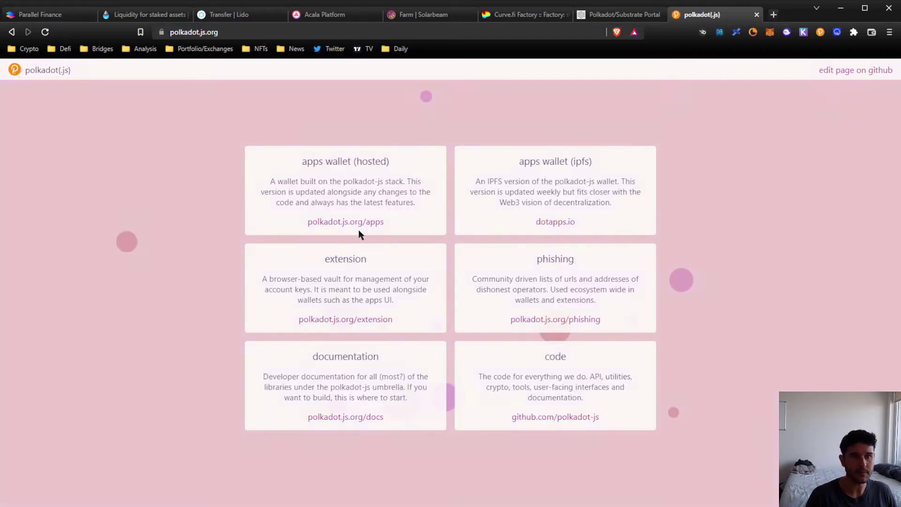
click(353, 229)
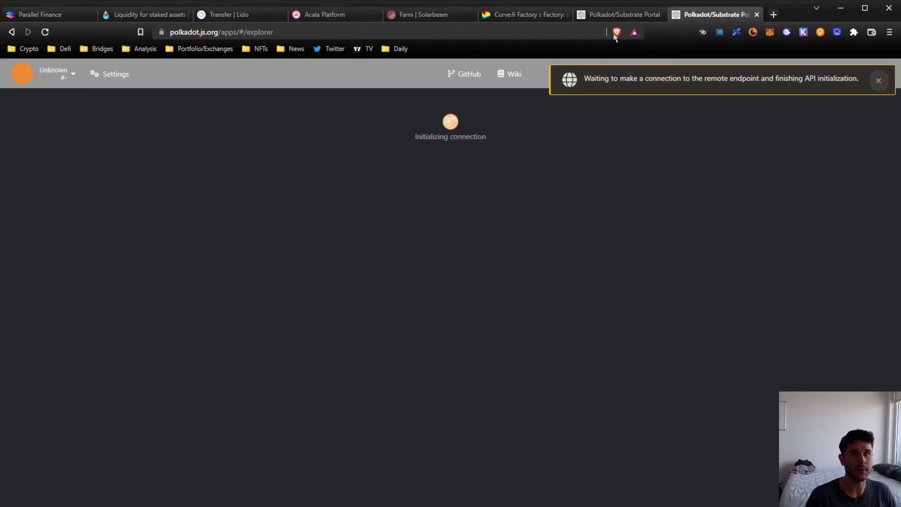
middle_click(619, 19)
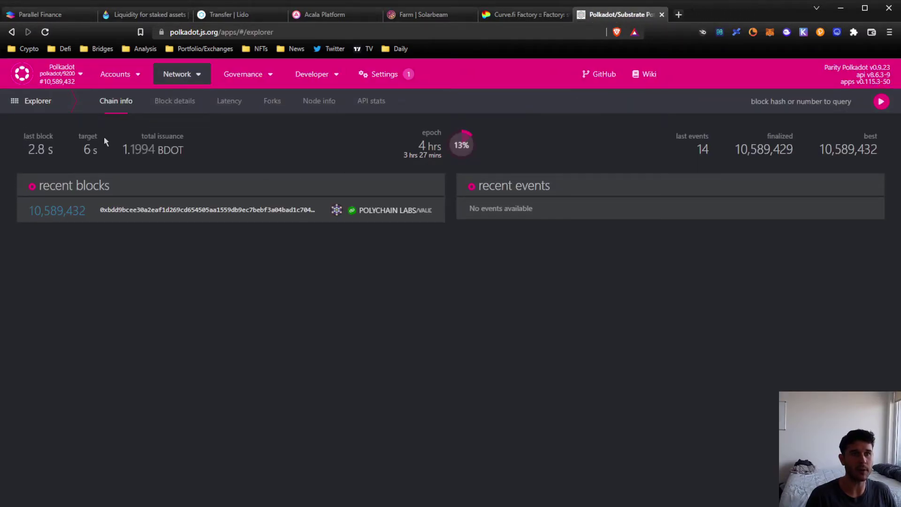
Step: Connect the portal to Polkadot via Dwellir and view the accounts holding 1.0736 DOT
click(63, 75)
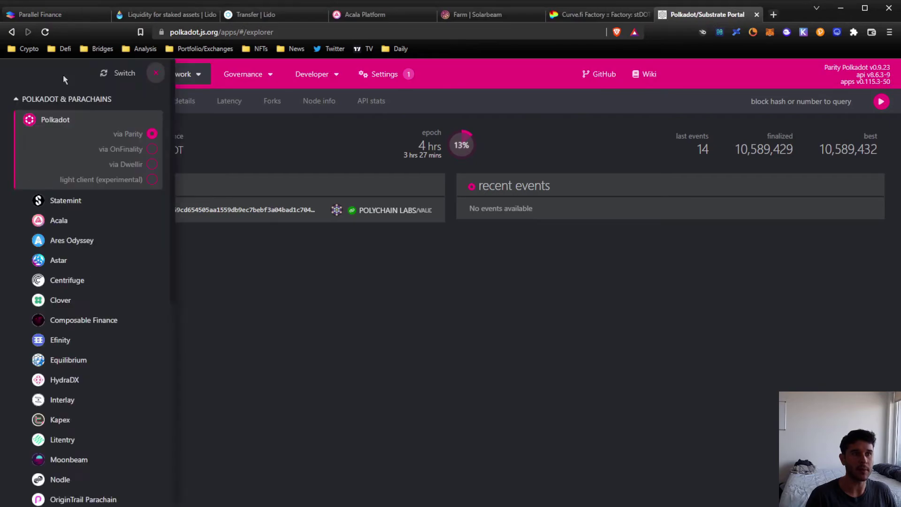
click(56, 123)
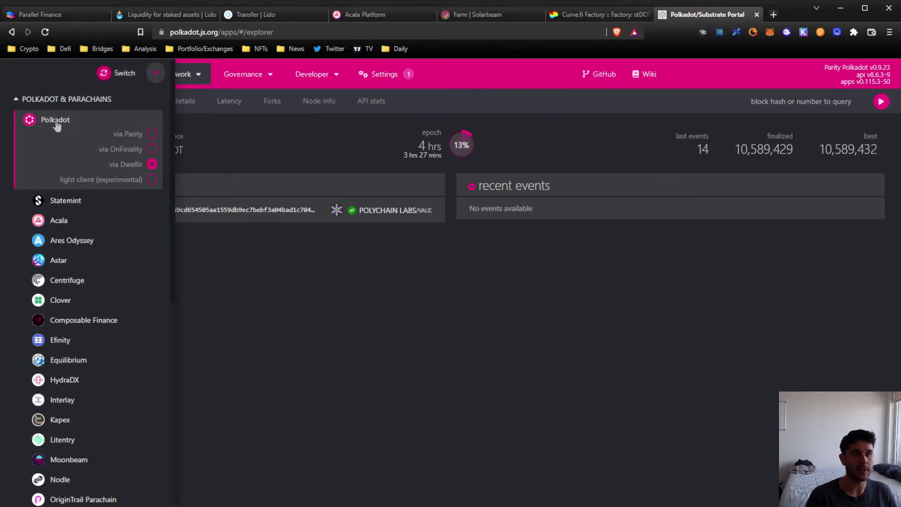
click(115, 75)
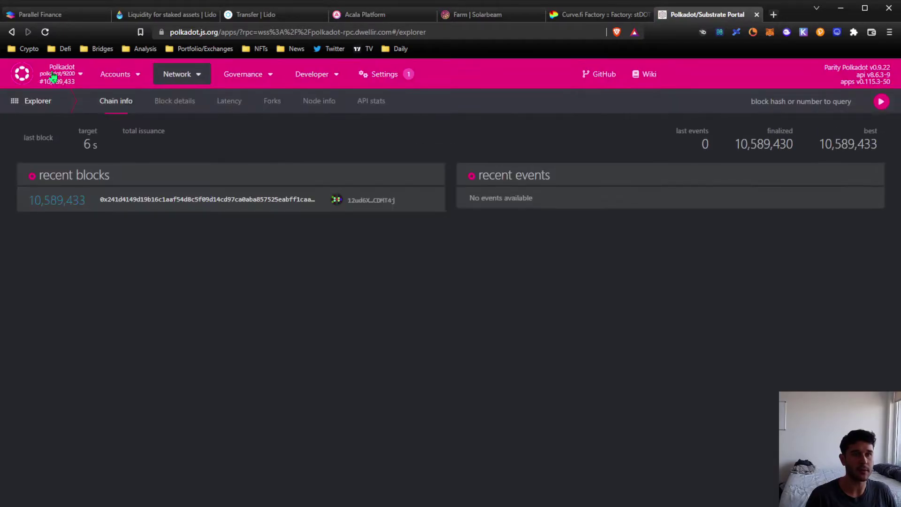
click(125, 93)
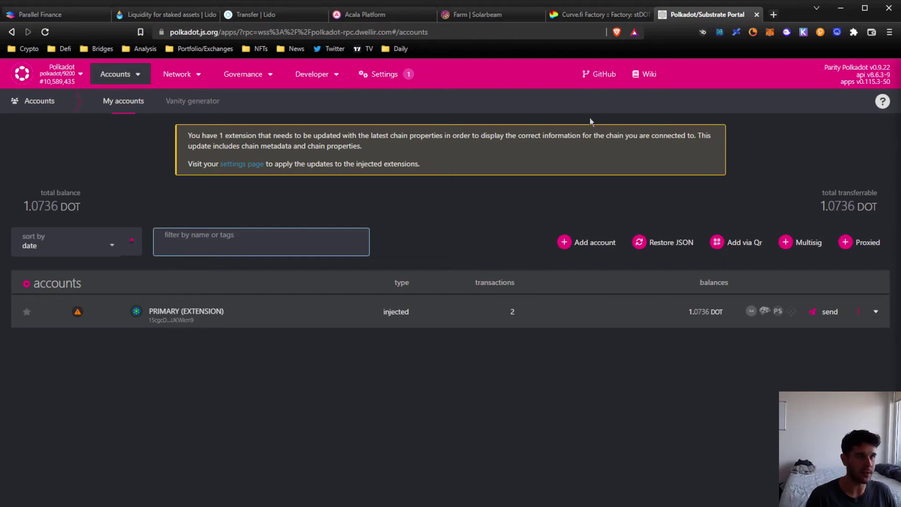
Step: Close the portal tab, inspect the 1.0736 DOT balance on Parallel, and start Transfer to Parallel
middle_click(694, 19)
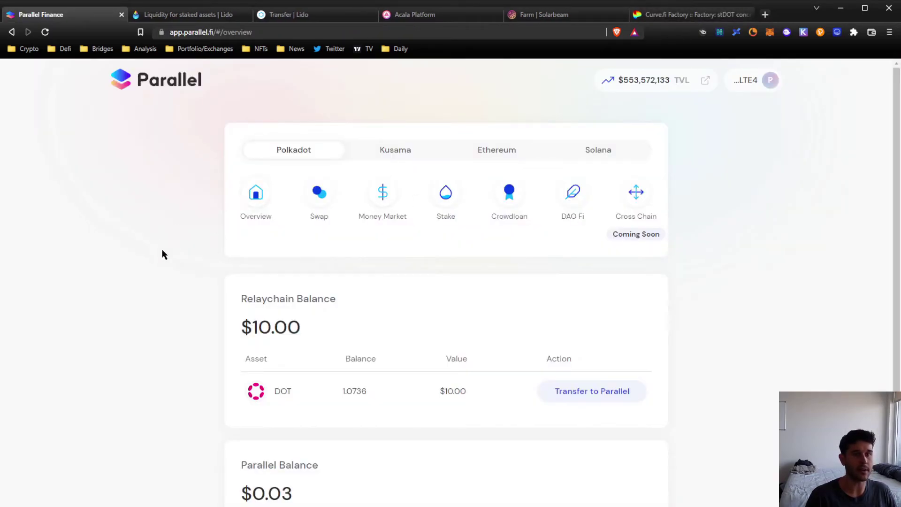
drag(307, 396, 399, 392)
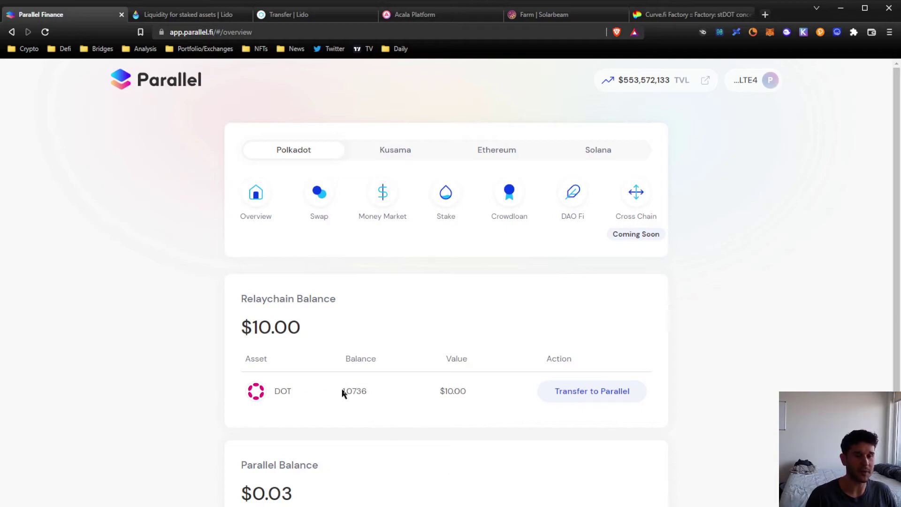
drag(341, 392, 374, 397)
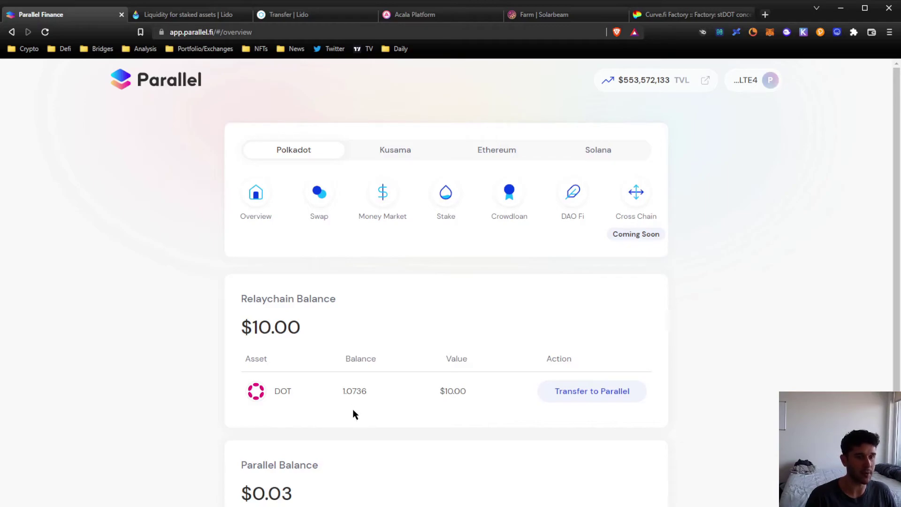
double_click(343, 392)
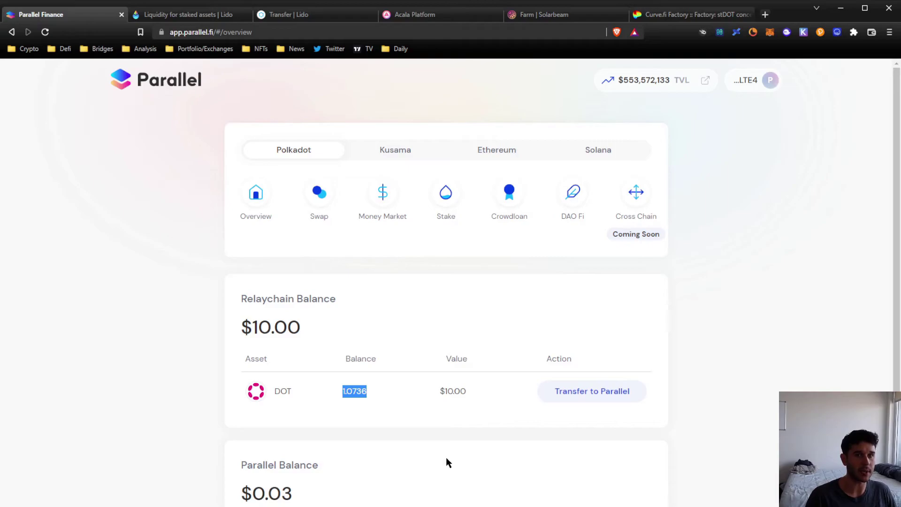
click(420, 445)
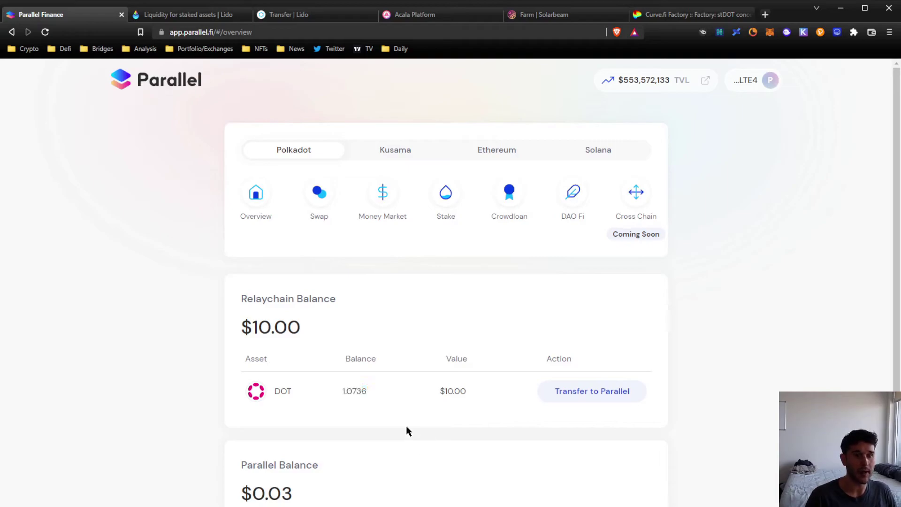
click(589, 398)
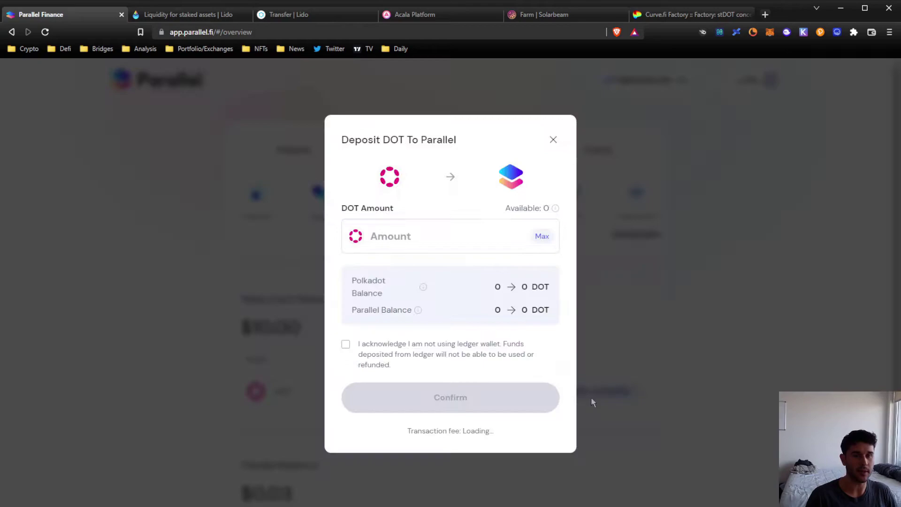
Step: Close the deposit dialog and try a maximum DOT stake on the staking page
click(553, 140)
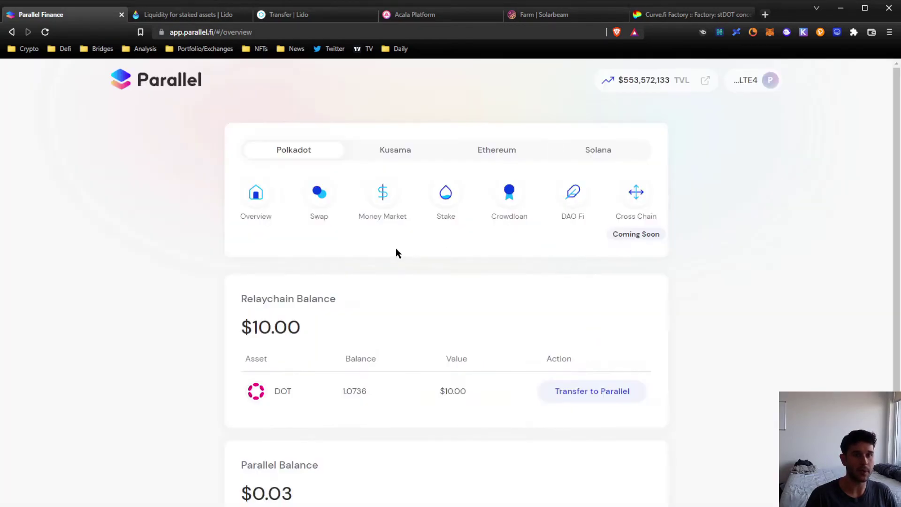
click(452, 199)
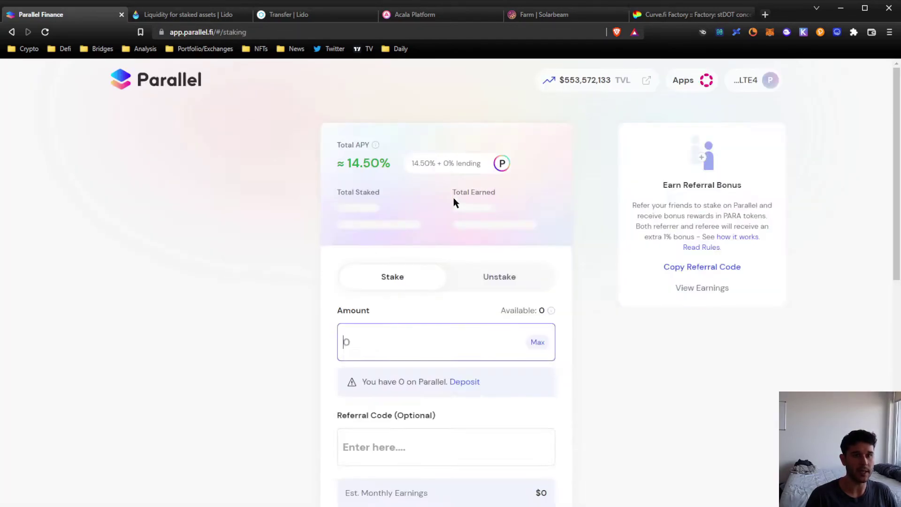
drag(372, 382, 443, 385)
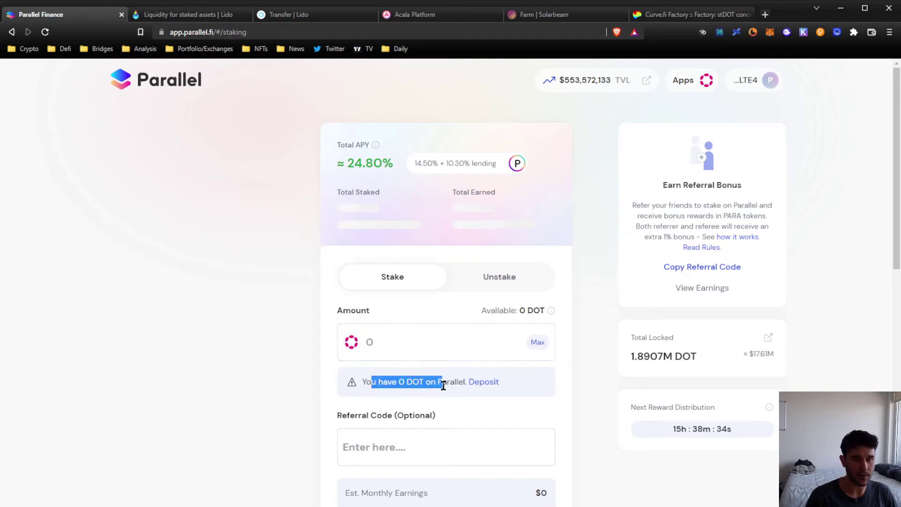
click(624, 413)
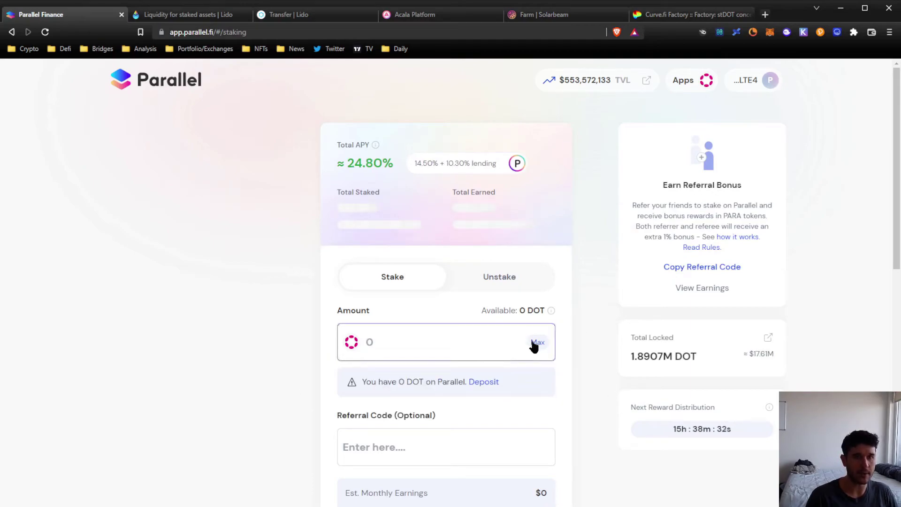
Step: Toggle the Money Market supply option for staked DOT, leaving it switched off
scroll(298, 296, down, 3)
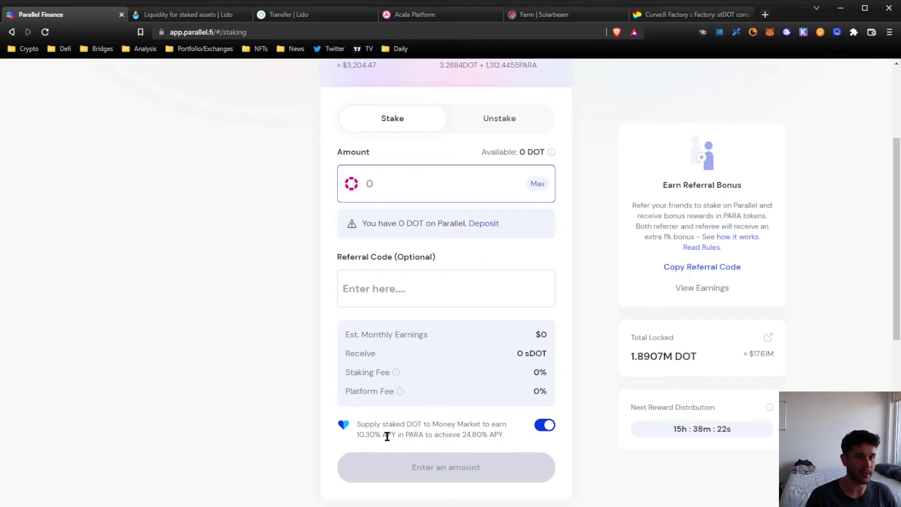
click(544, 429)
click(544, 426)
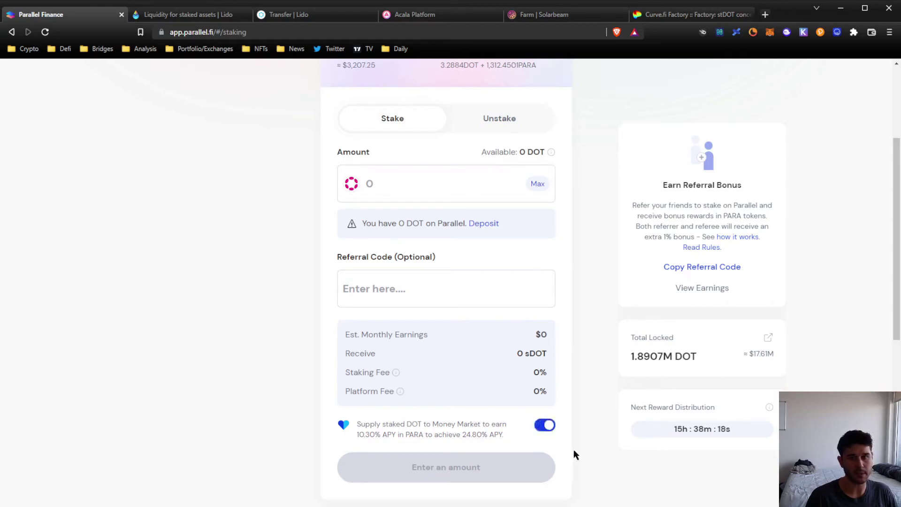
scroll(573, 451, up, 3)
scroll(587, 435, down, 5)
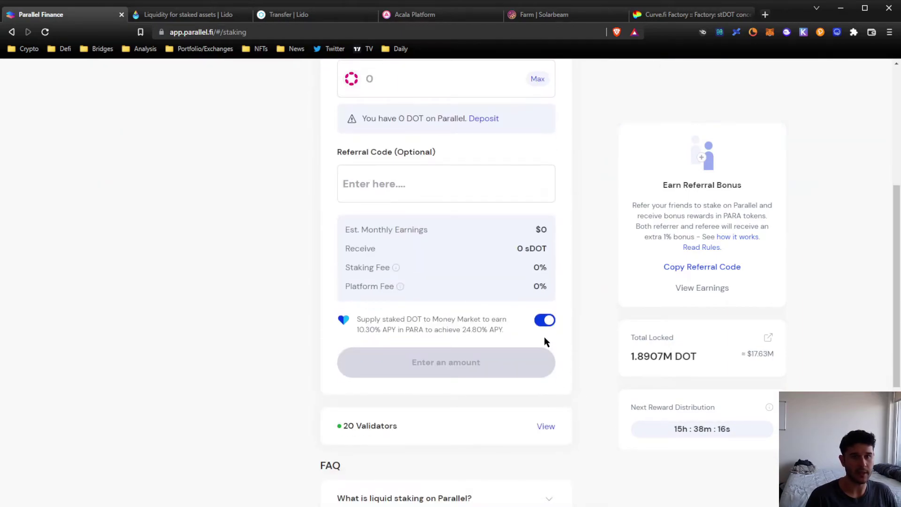
click(544, 319)
scroll(614, 324, up, 5)
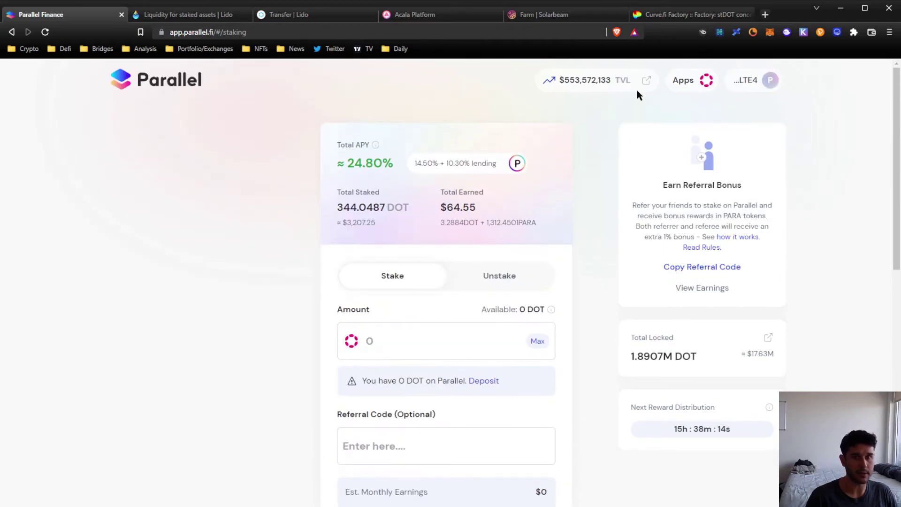
Step: Open the sDOT lend form on the Money Market page, then close it
click(685, 80)
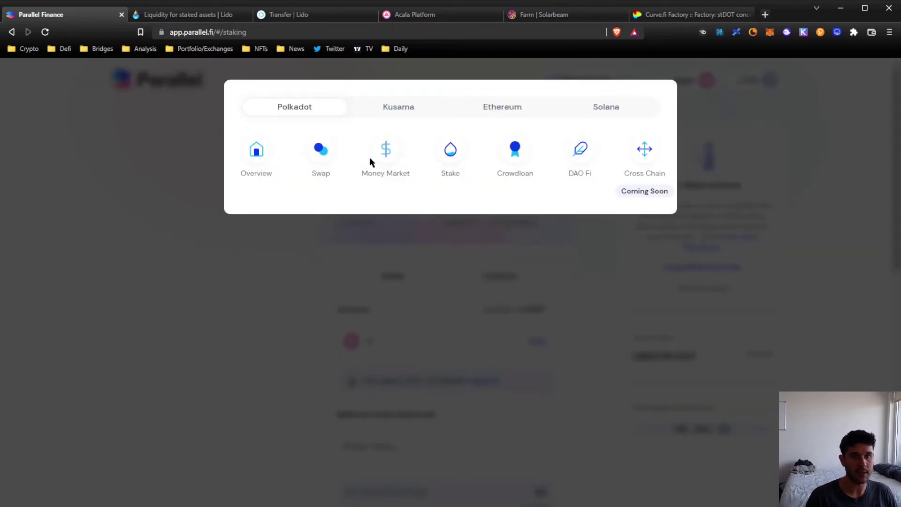
click(386, 165)
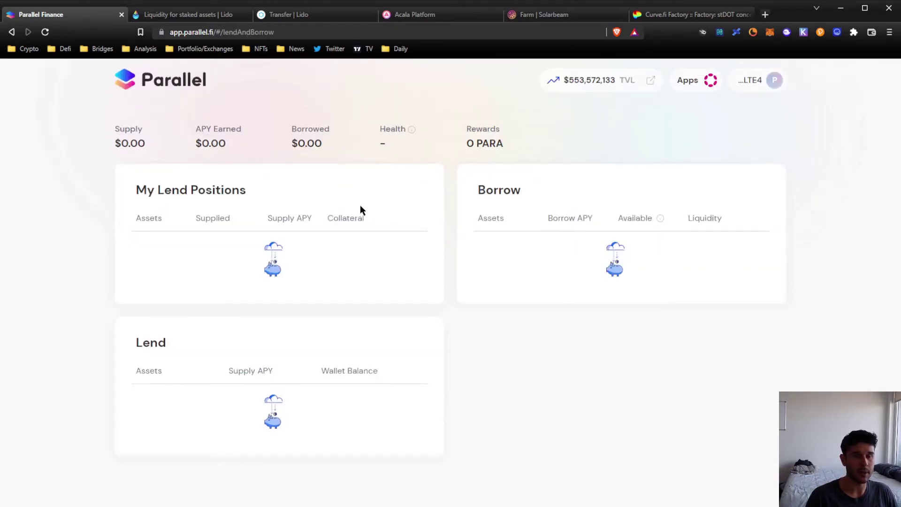
scroll(288, 258, down, 2)
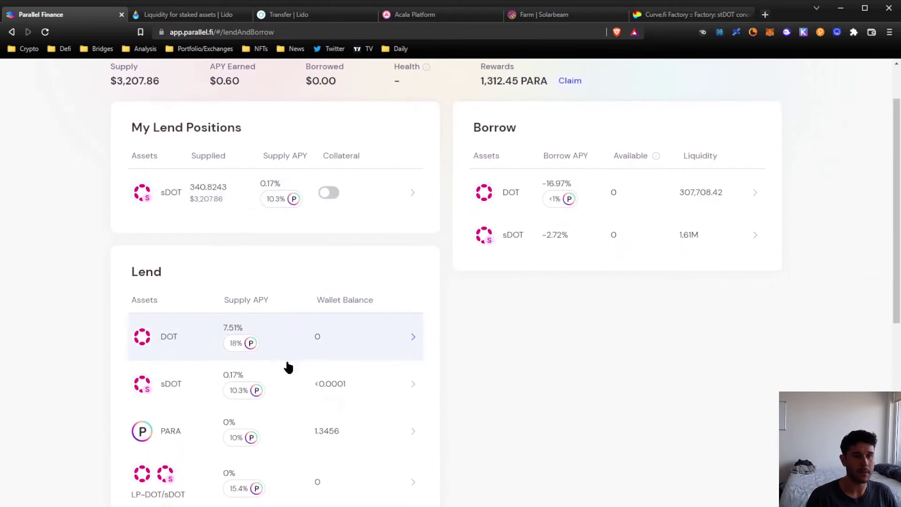
scroll(286, 362, down, 1)
click(300, 347)
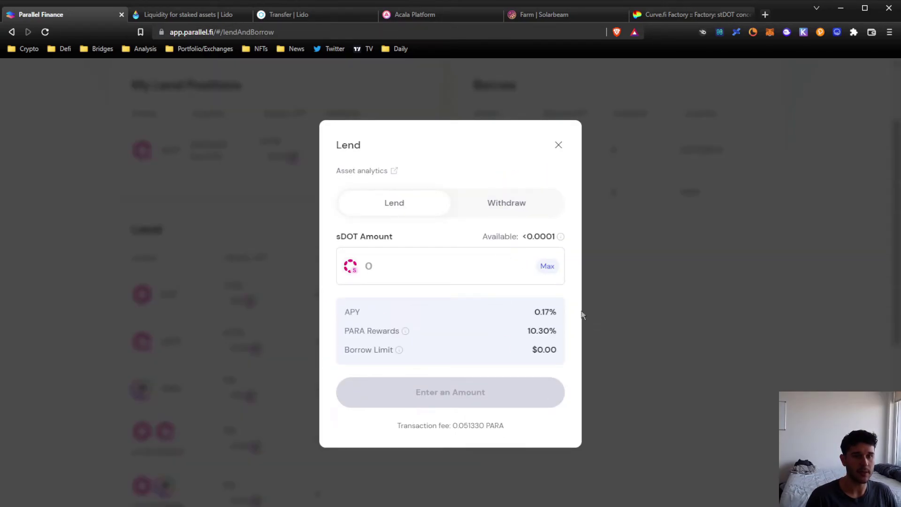
click(558, 146)
scroll(558, 152, up, 3)
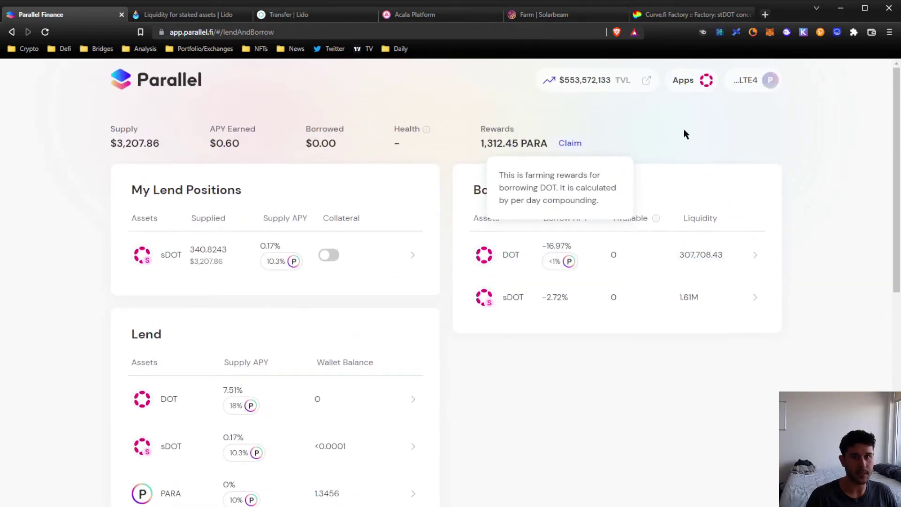
Step: Check the Kusama apps list, then switch over to the Lido tab
click(686, 87)
click(395, 112)
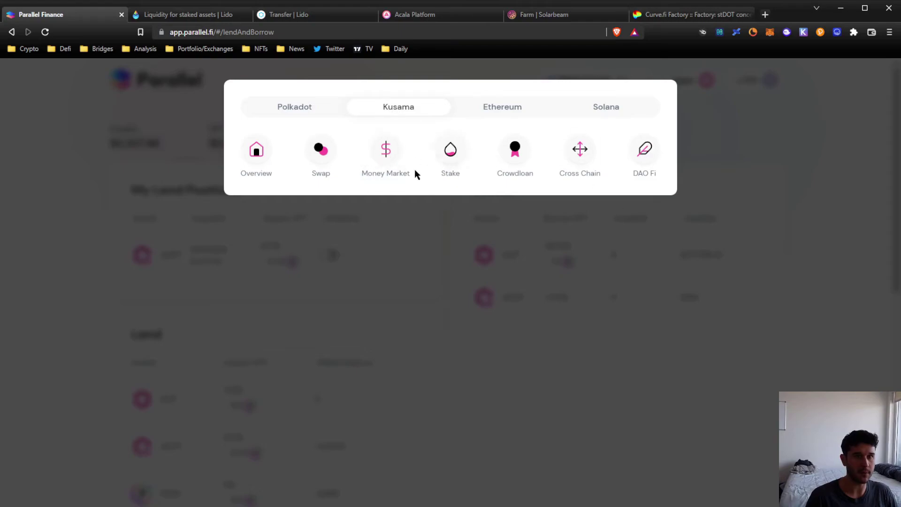
click(437, 277)
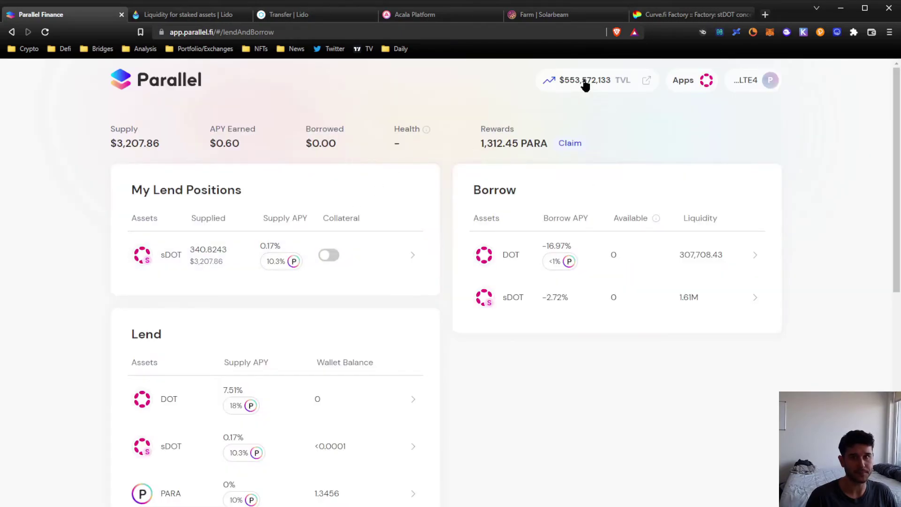
key(ctrl+Tab)
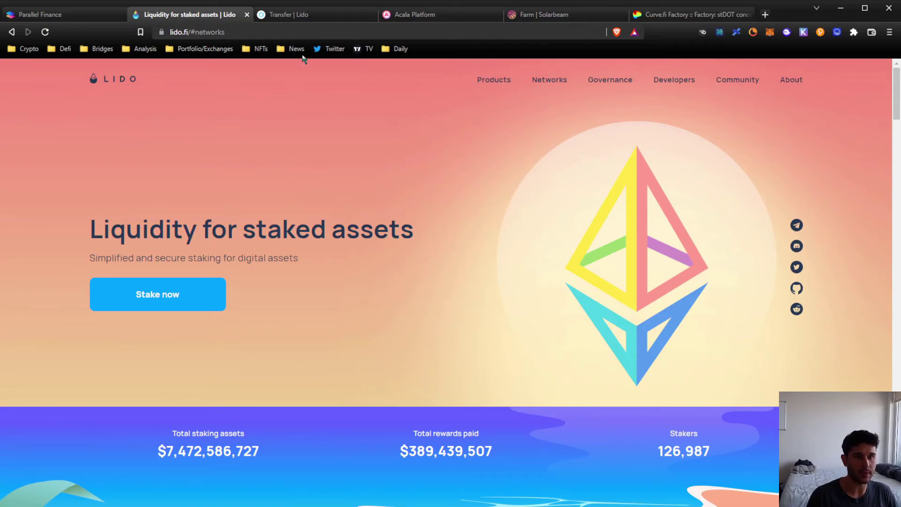
Step: Scroll Lido's home page to Supported networks and choose Stake now on Polkadot
click(284, 15)
click(188, 14)
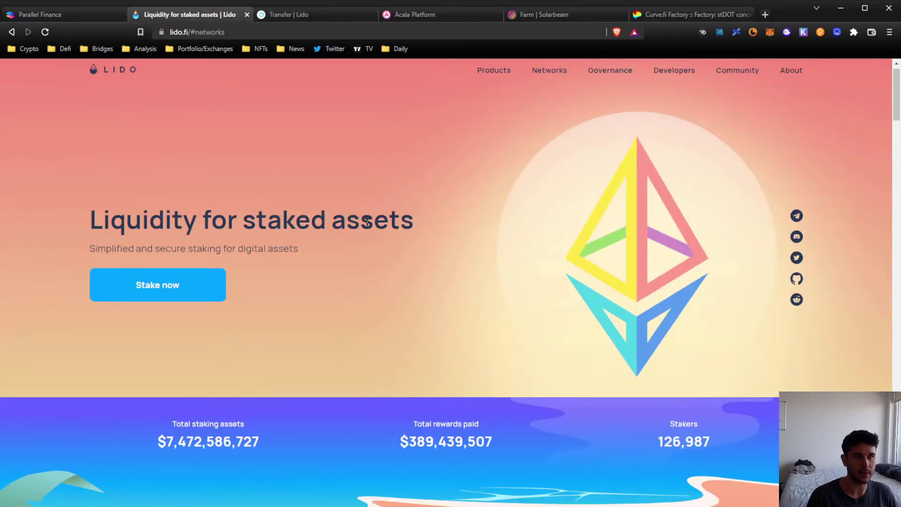
scroll(372, 275, down, 12)
scroll(160, 129, up, 3)
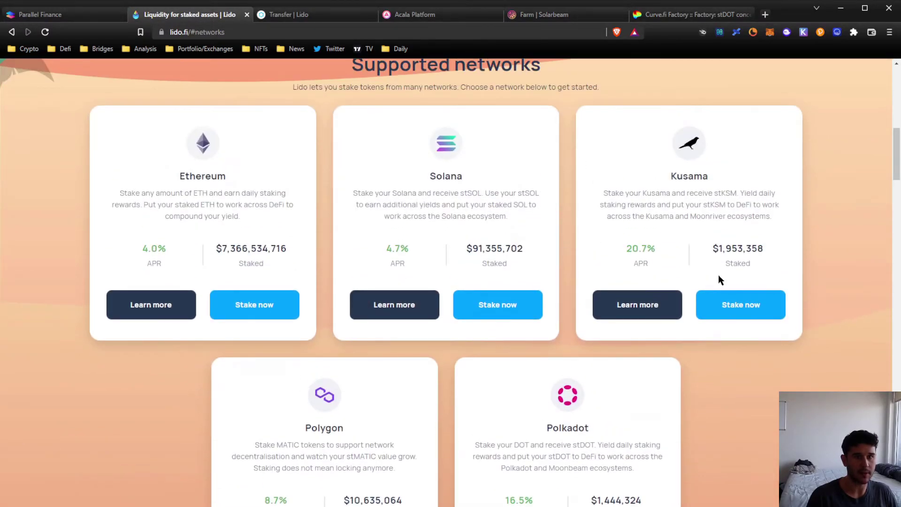
scroll(547, 235, down, 2)
scroll(549, 237, up, 1)
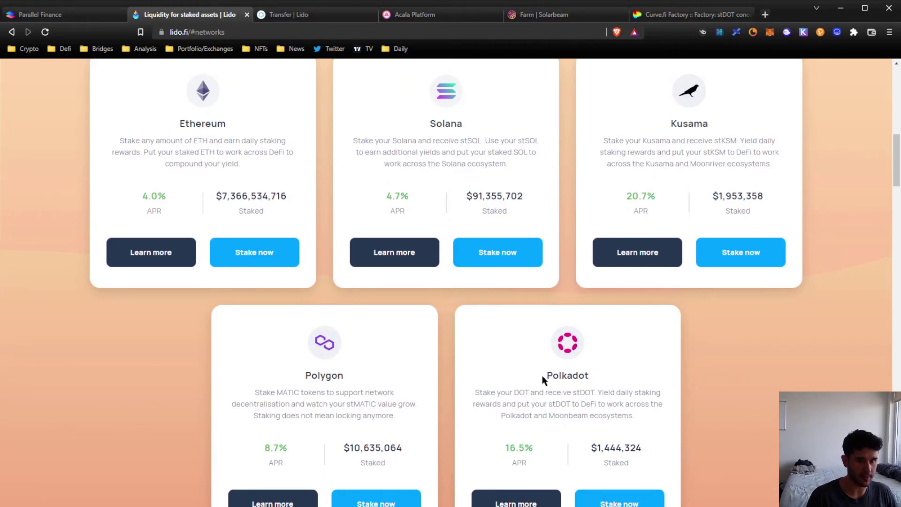
scroll(539, 375, down, 1)
scroll(531, 371, down, 1)
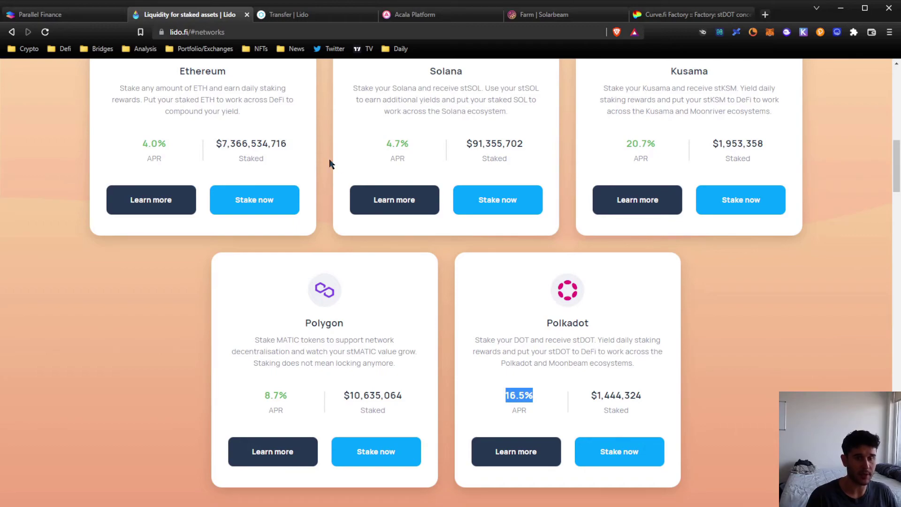
scroll(318, 135, down, 1)
scroll(620, 356, down, 2)
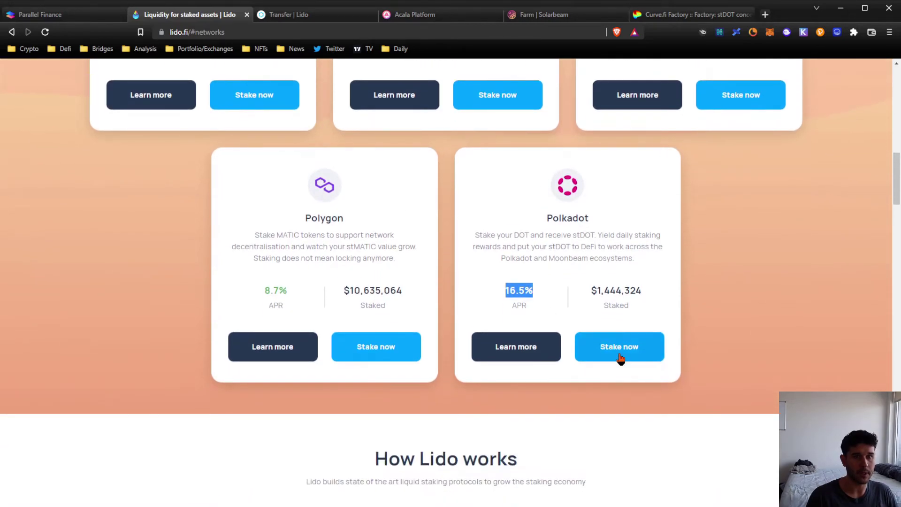
click(620, 357)
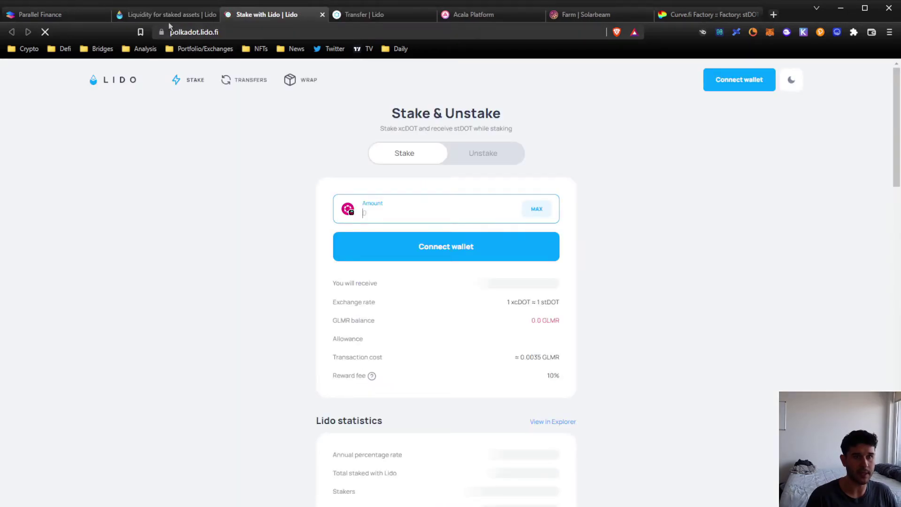
Step: Close the Lido home tab, return to the Stake form, and fill in the MAX amount
middle_click(169, 19)
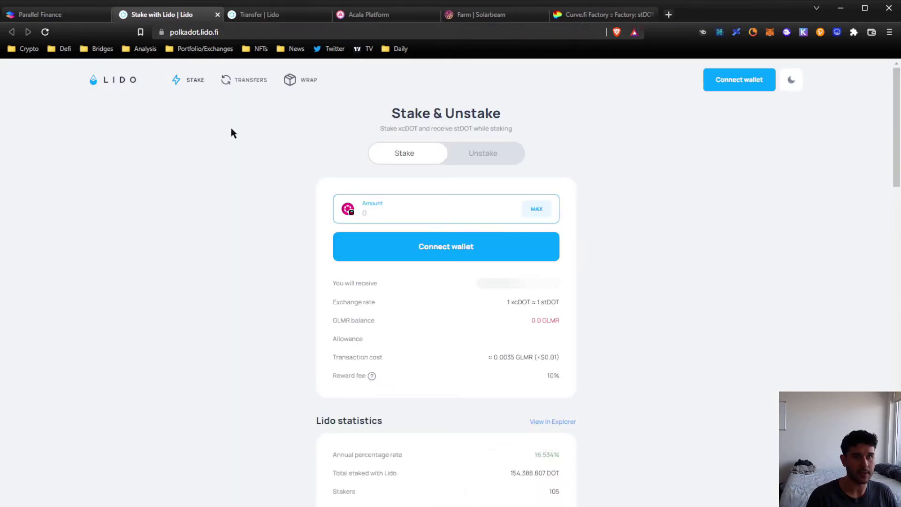
click(305, 17)
click(202, 18)
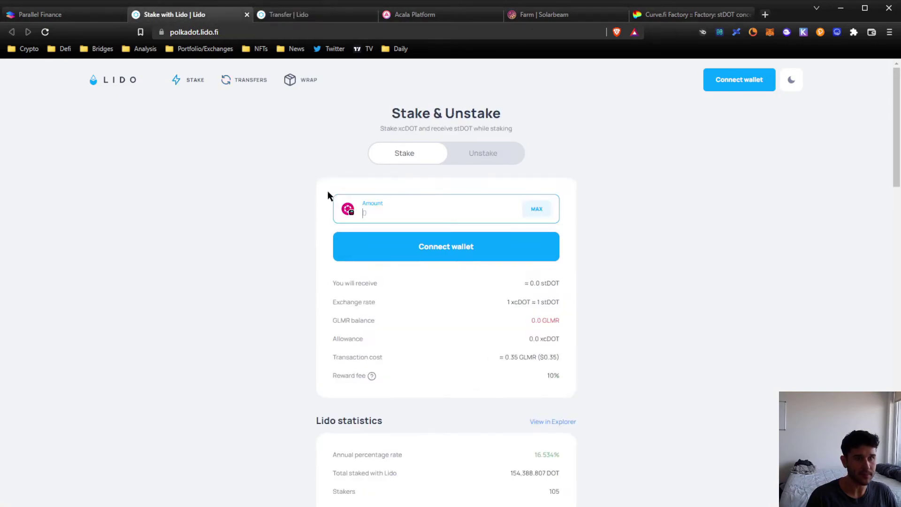
click(533, 211)
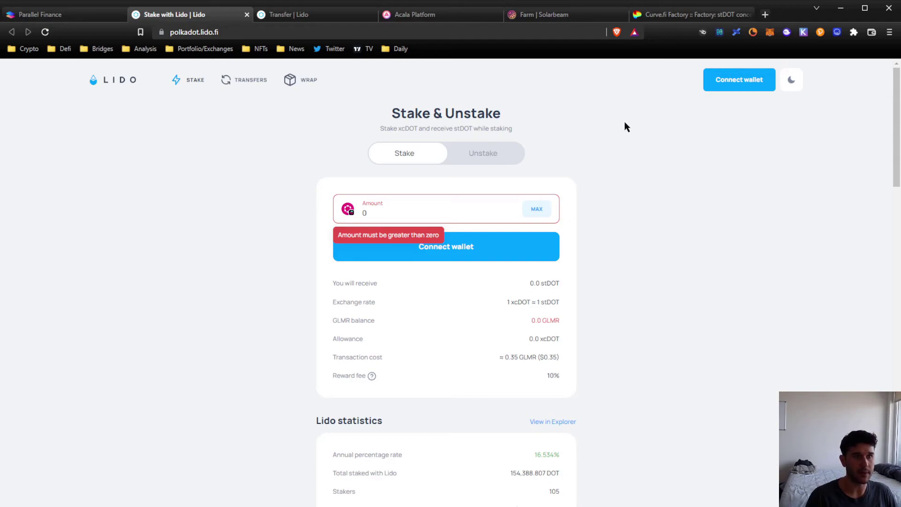
Step: On Lido's Transfers page, connect the MetaMask wallet
click(247, 88)
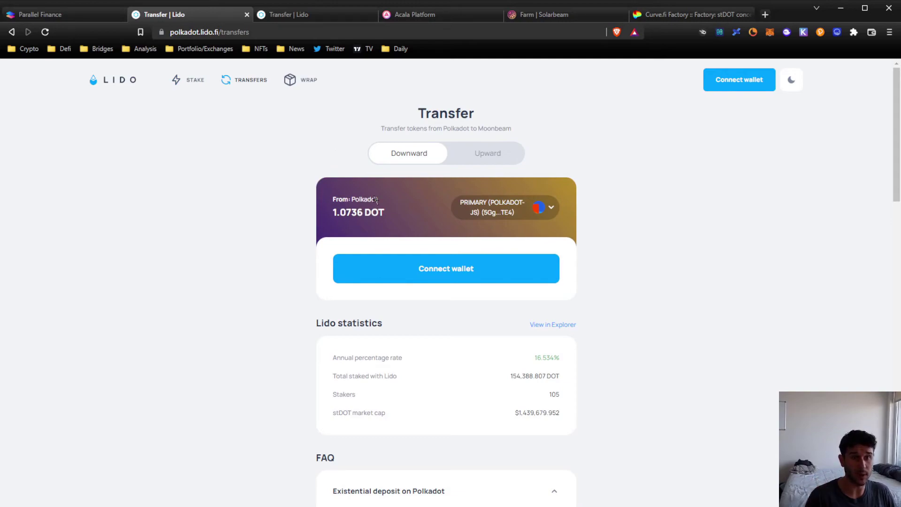
drag(386, 216, 340, 207)
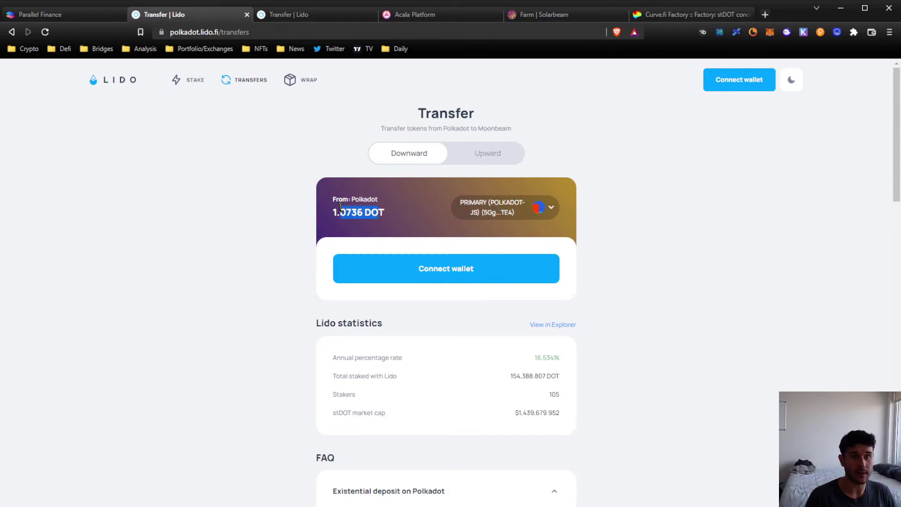
click(618, 235)
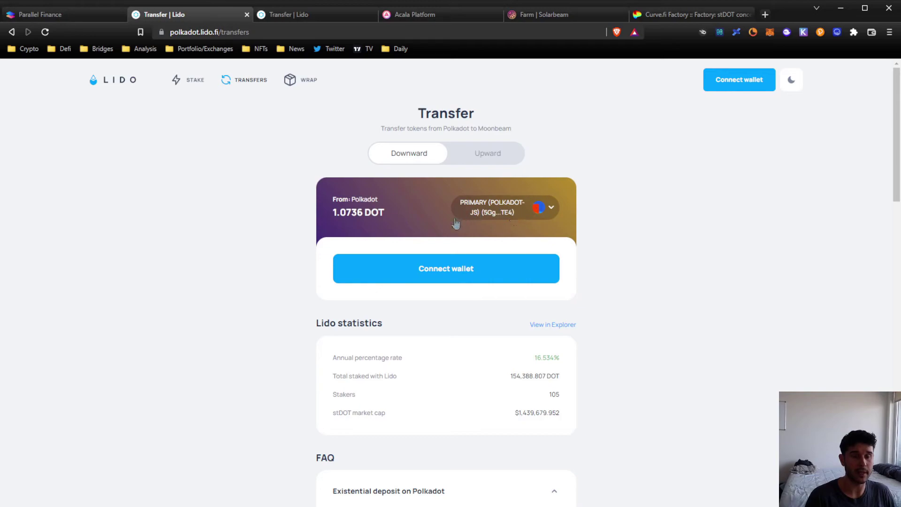
click(434, 278)
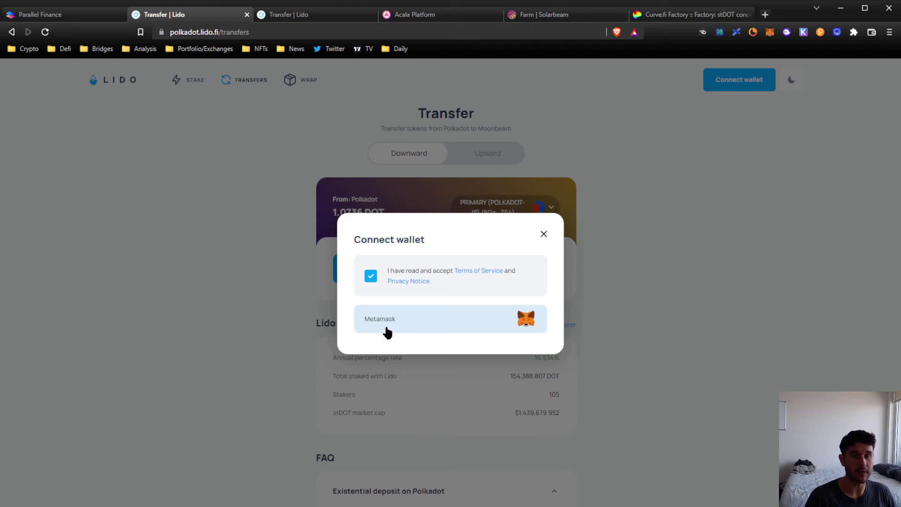
click(387, 331)
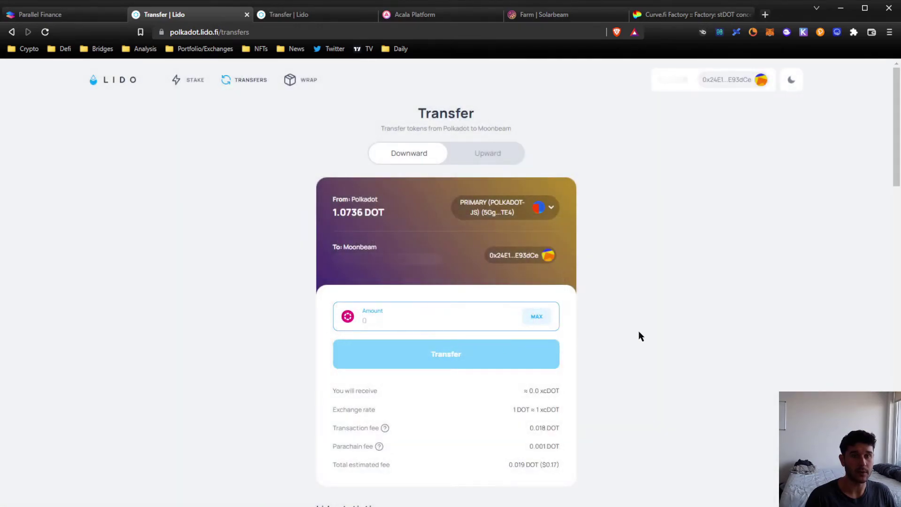
Step: Set the Moonbeam transfer amount to the maximum 1.0546 DOT and review the stats
double_click(356, 248)
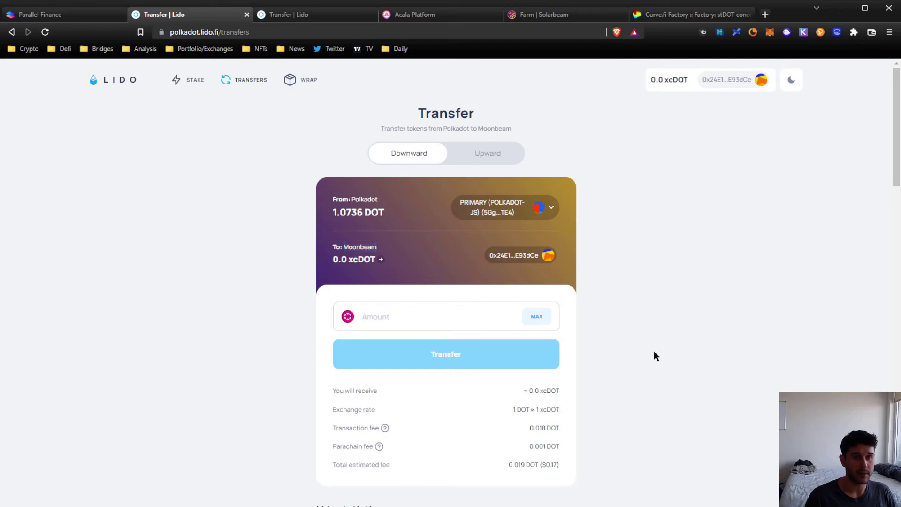
click(464, 319)
click(537, 317)
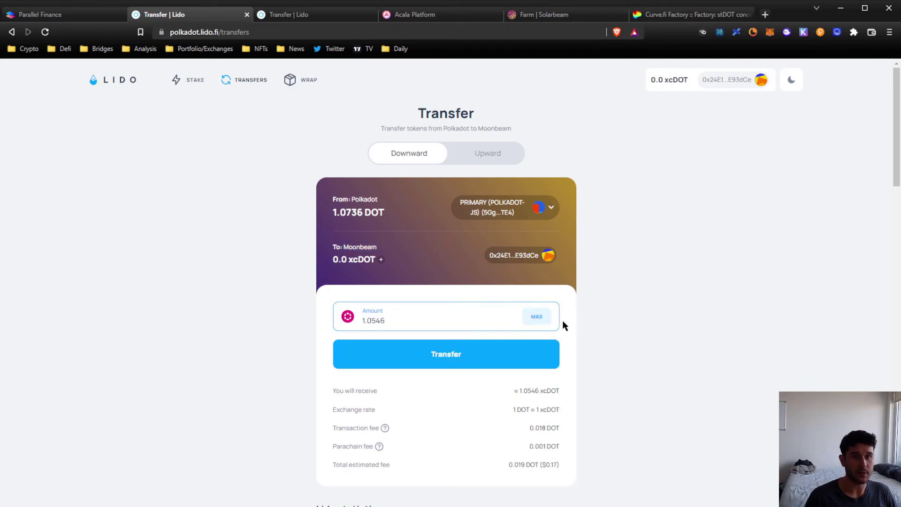
scroll(571, 324, down, 2)
scroll(662, 284, down, 2)
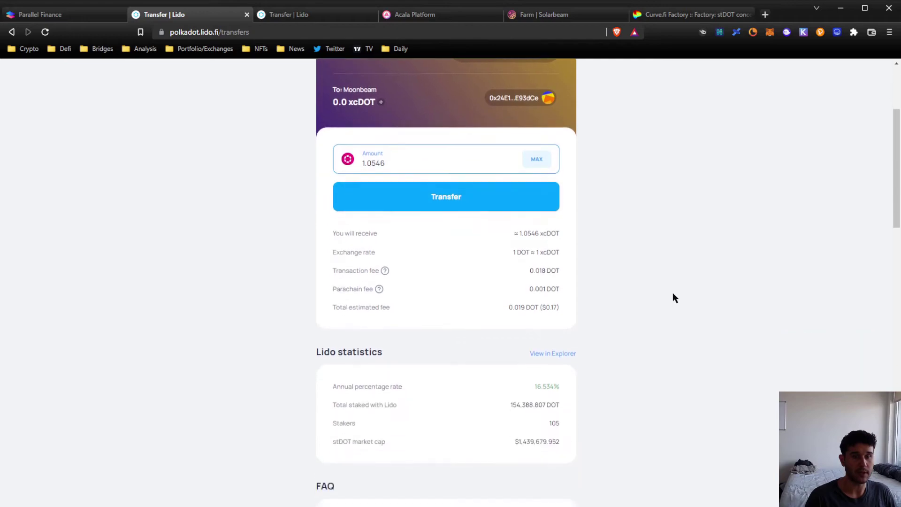
scroll(610, 257, up, 4)
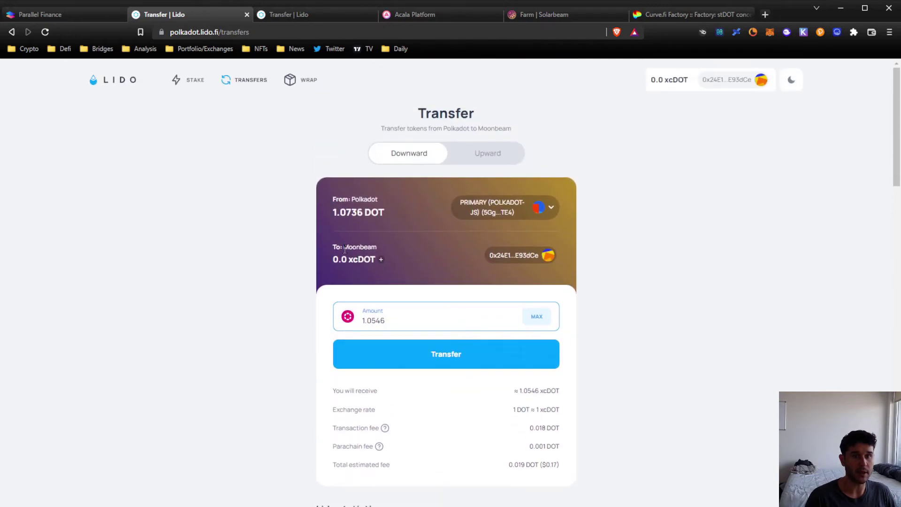
scroll(346, 247, down, 4)
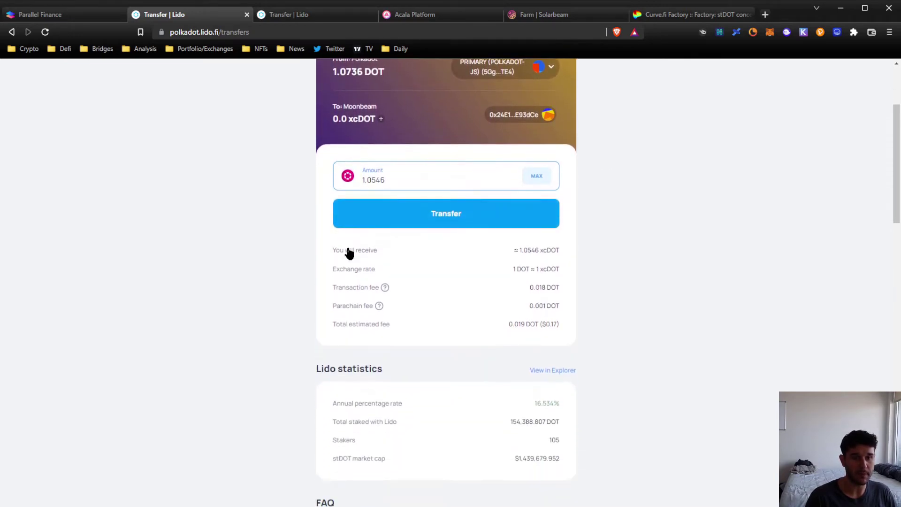
scroll(347, 247, up, 4)
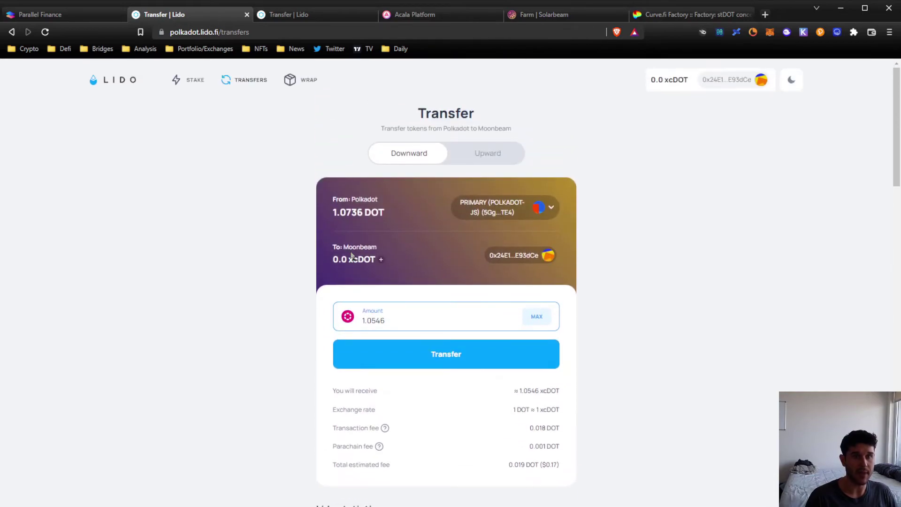
scroll(422, 274, down, 4)
scroll(406, 287, up, 4)
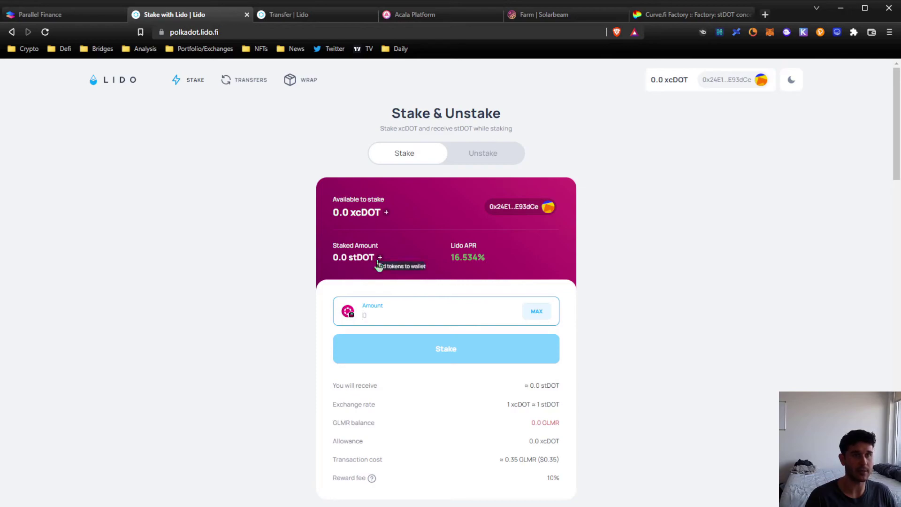
Step: Fill the Lido stake amount with the maximum, read the FAQ, and view the Unstake card
click(536, 313)
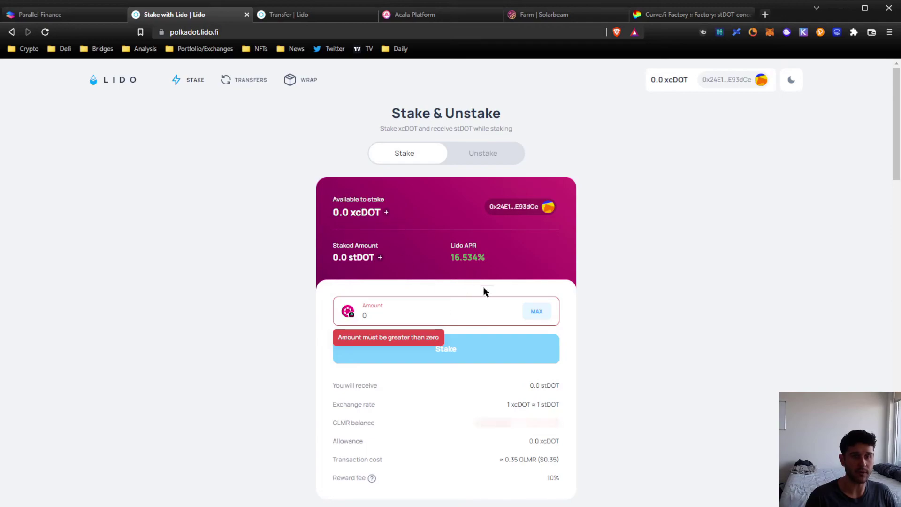
scroll(471, 350, down, 5)
scroll(472, 350, down, 6)
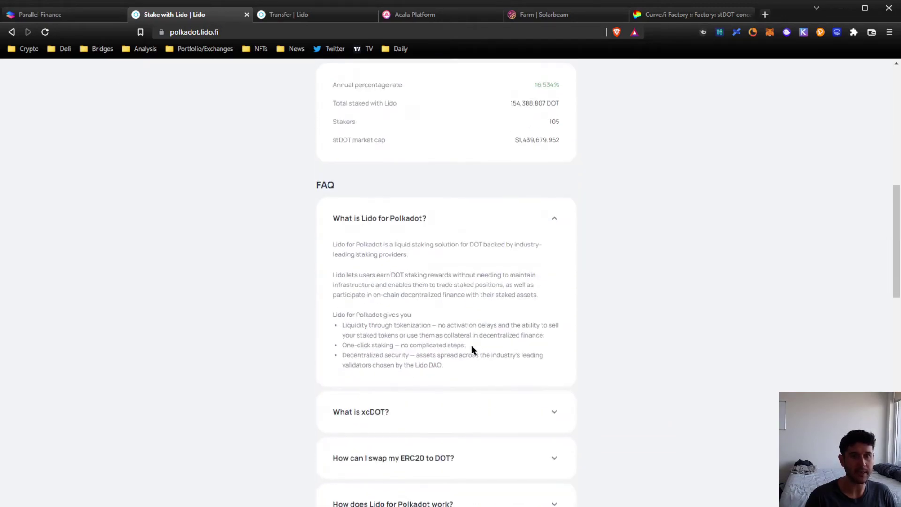
scroll(663, 340, up, 12)
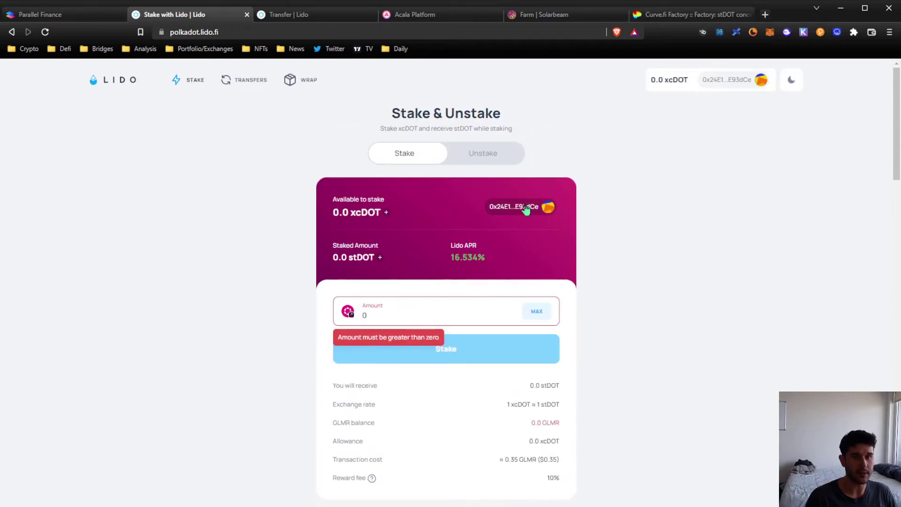
click(478, 158)
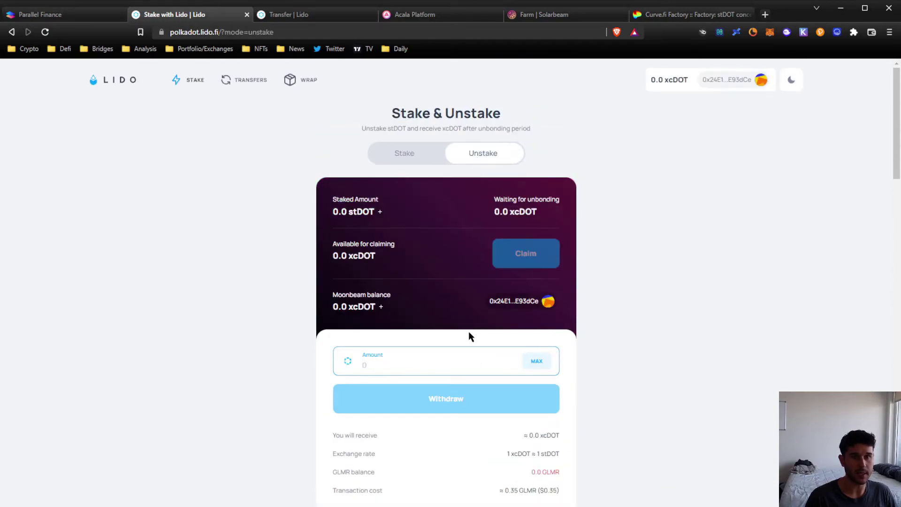
scroll(425, 235, down, 3)
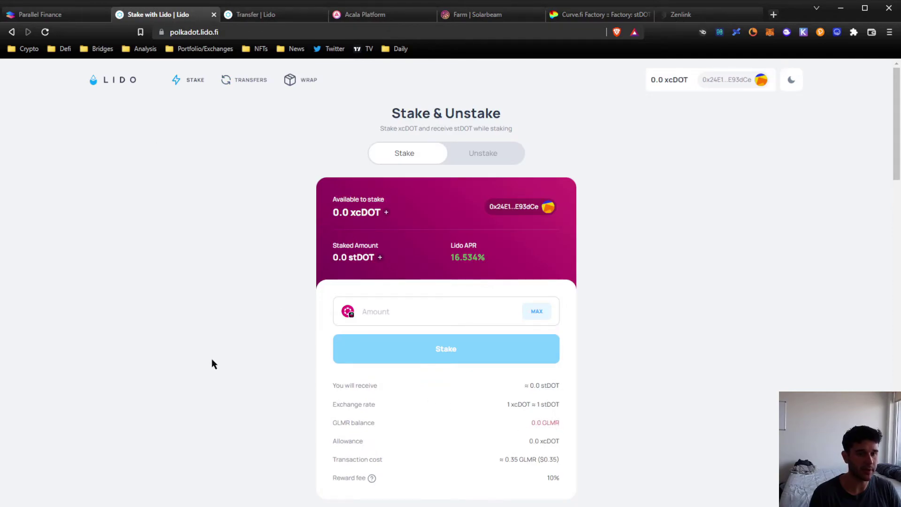
Step: Compare the Parallel and Lido tabs, ending on Parallel's 1.0736 DOT relaychain balance
click(47, 14)
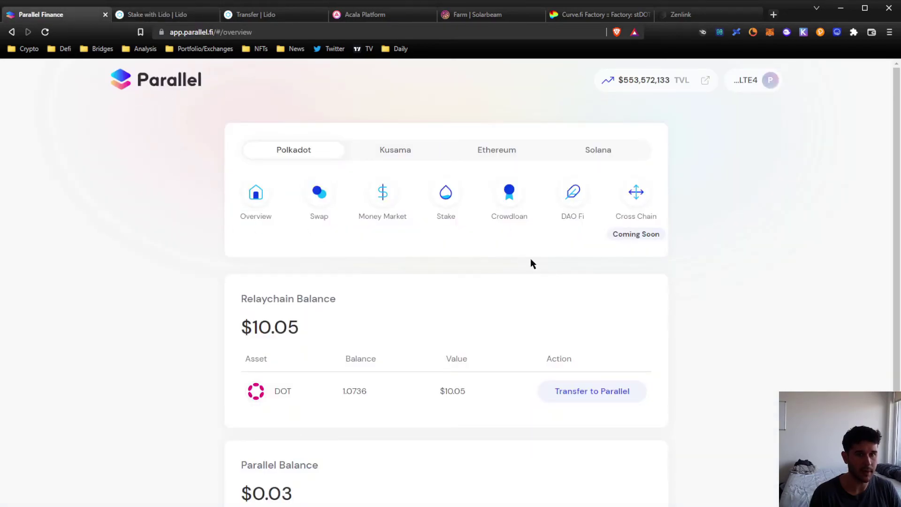
click(172, 15)
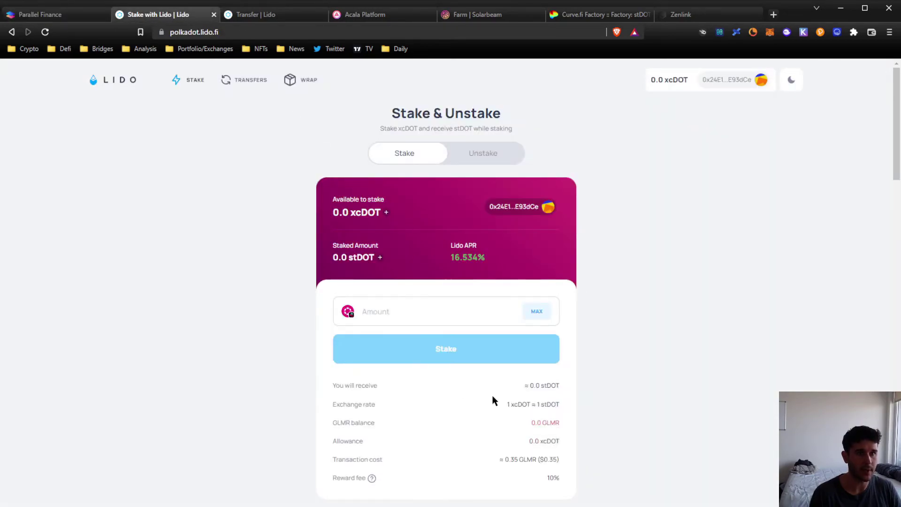
double_click(551, 425)
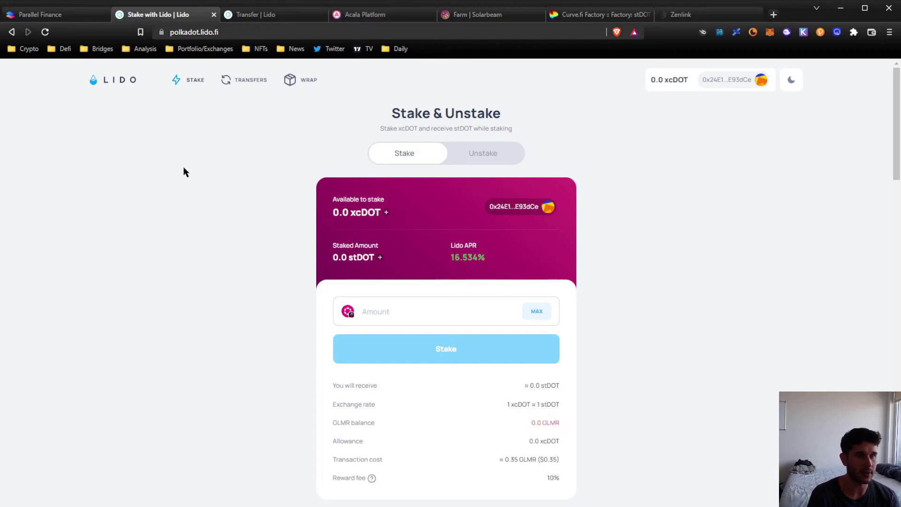
click(77, 16)
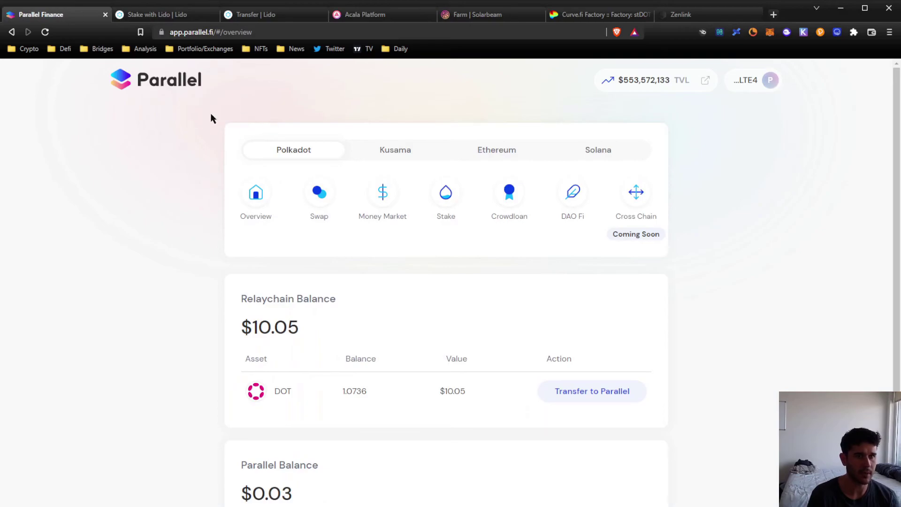
Step: Glance at the Acala Platform tab, then return to Lido's Stake & Unstake page
click(367, 18)
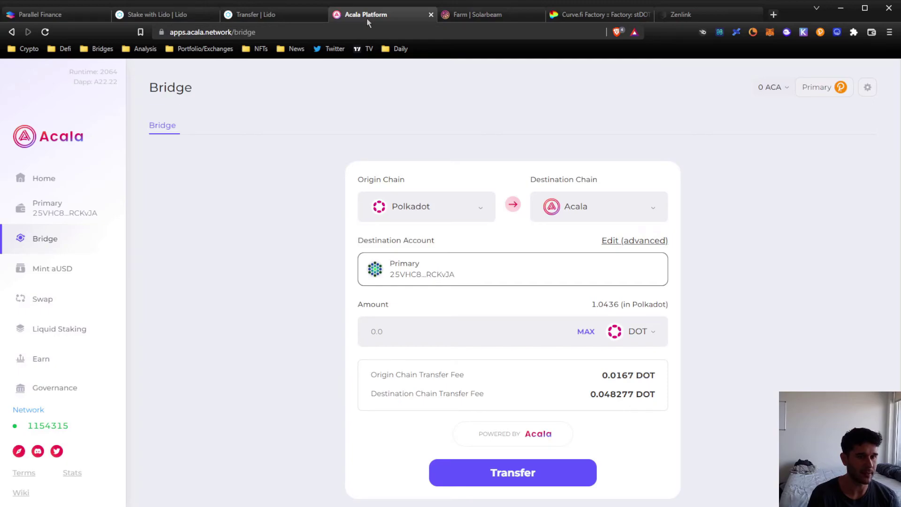
click(175, 18)
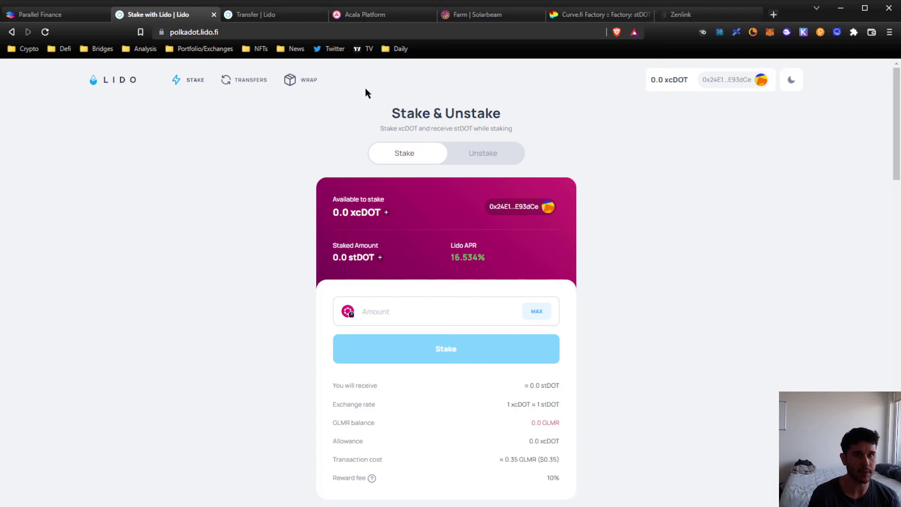
Step: Open the xcDOT/stDOT deposit form of Curve's stDOT concentrated pool, then go to Lido's Transfer page
click(590, 19)
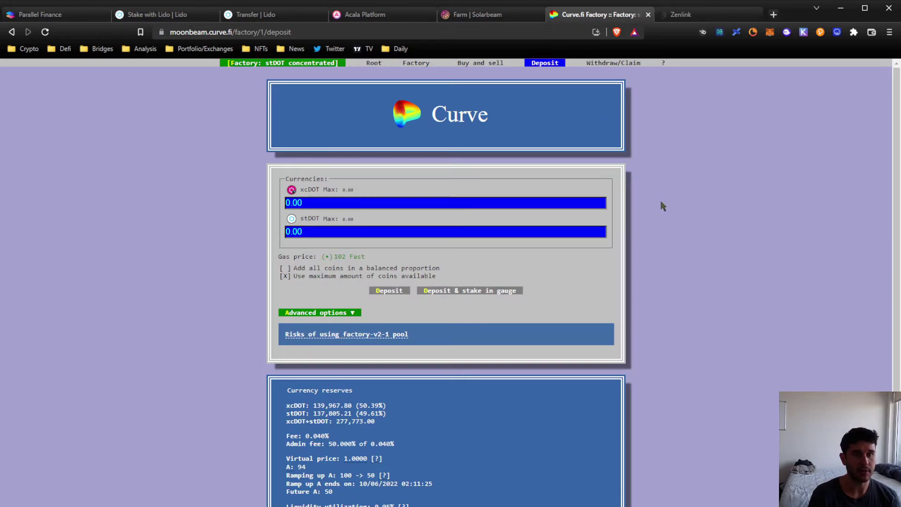
mouse_move(324, 65)
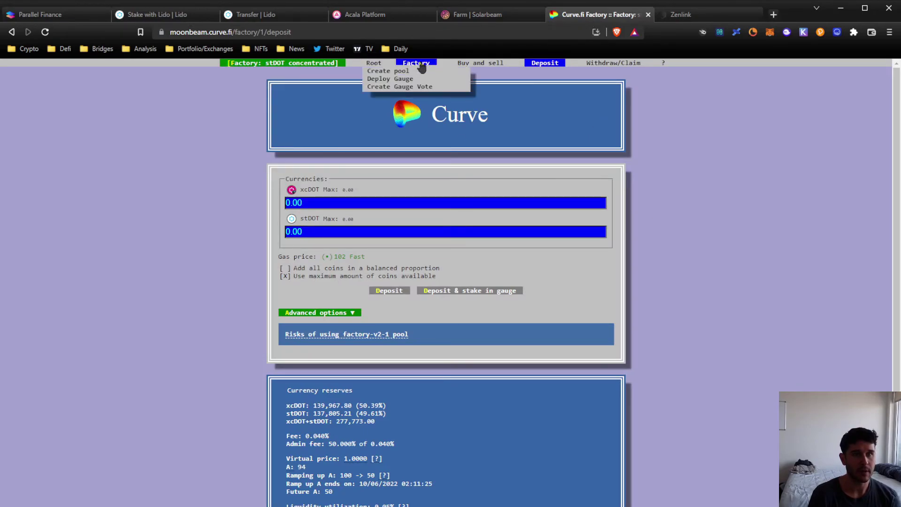
click(378, 66)
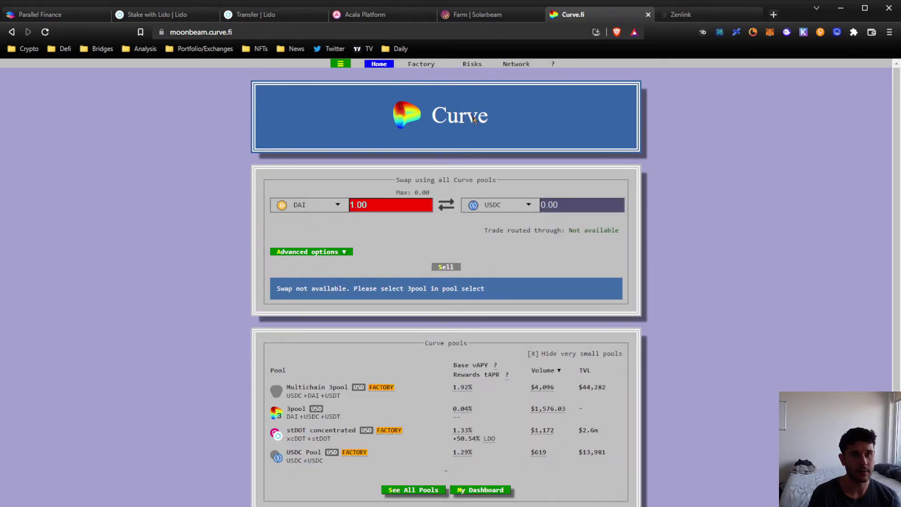
scroll(231, 224, down, 2)
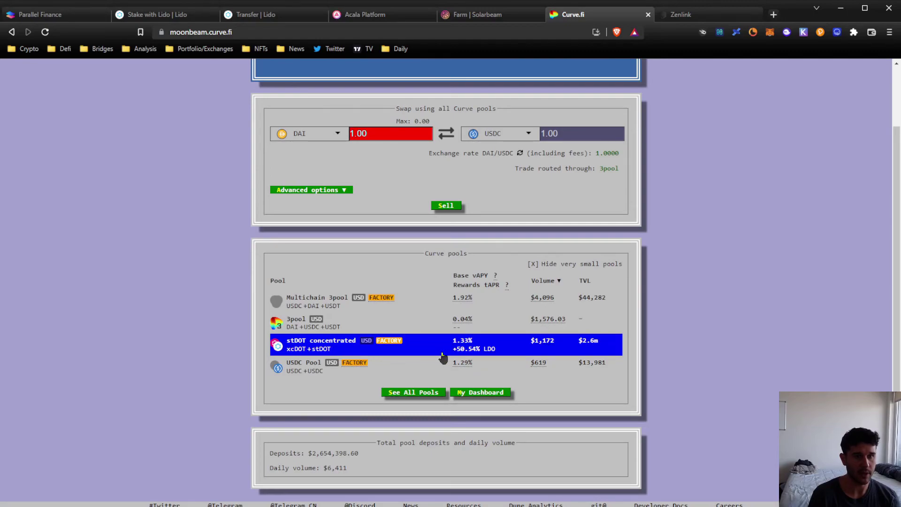
mouse_move(497, 351)
click(378, 356)
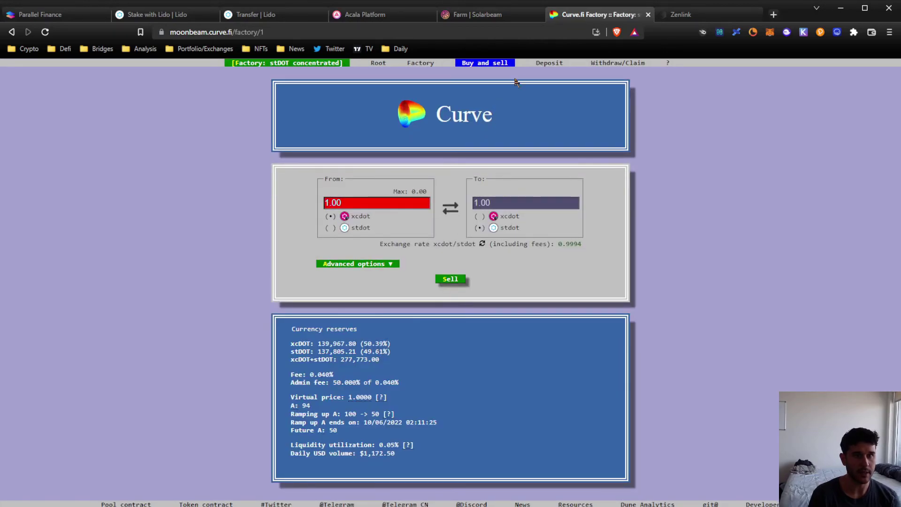
click(545, 65)
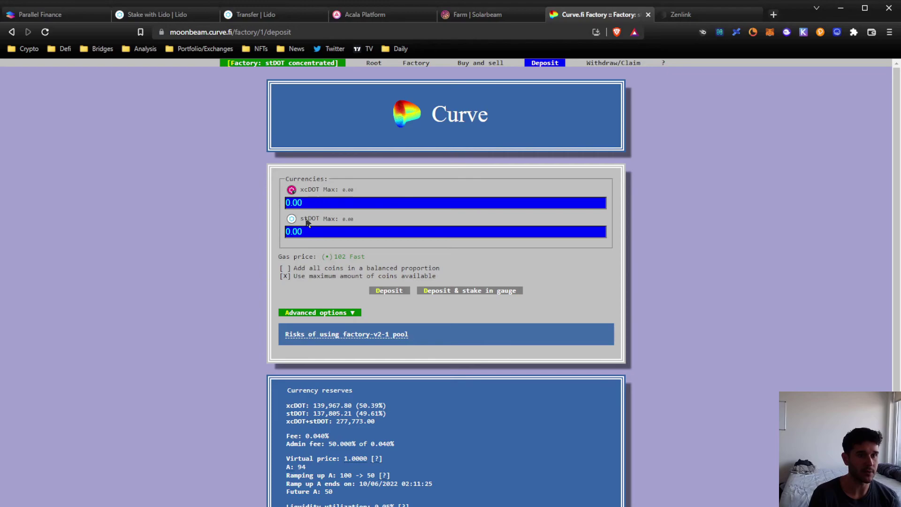
click(274, 14)
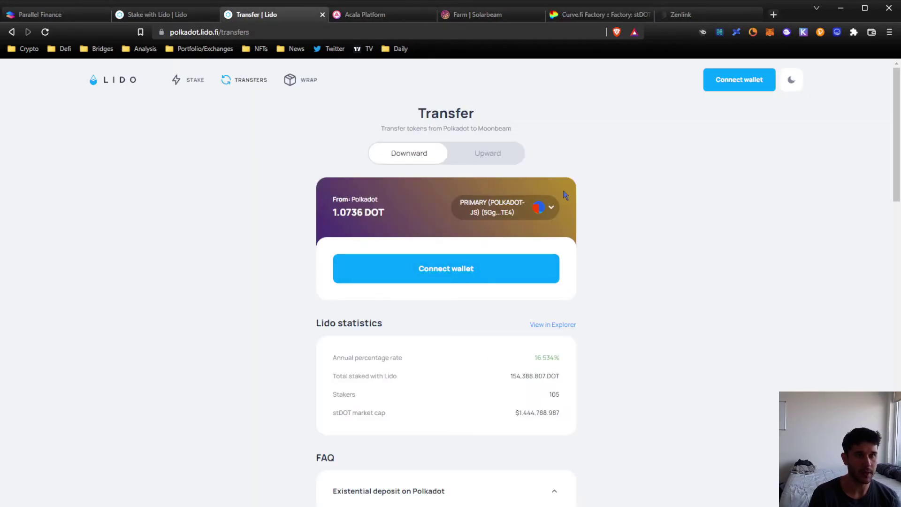
Step: Open Acala's Earn › Liquid Staking page, offering about 14.5% APY for DOT to LDOT
key(ctrl+Tab)
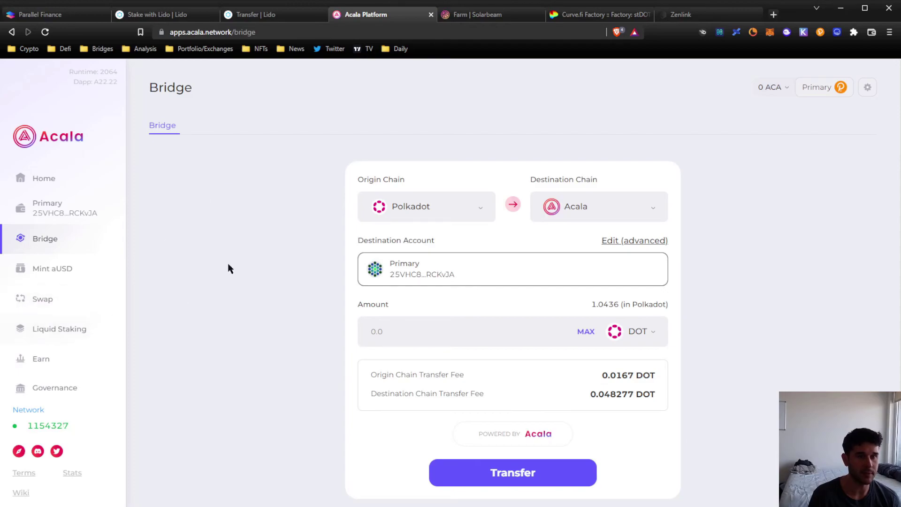
click(41, 360)
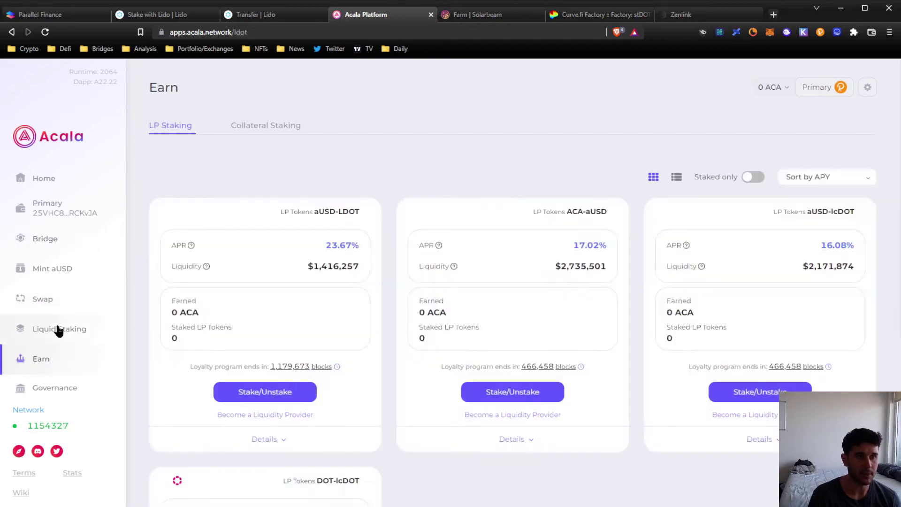
click(57, 329)
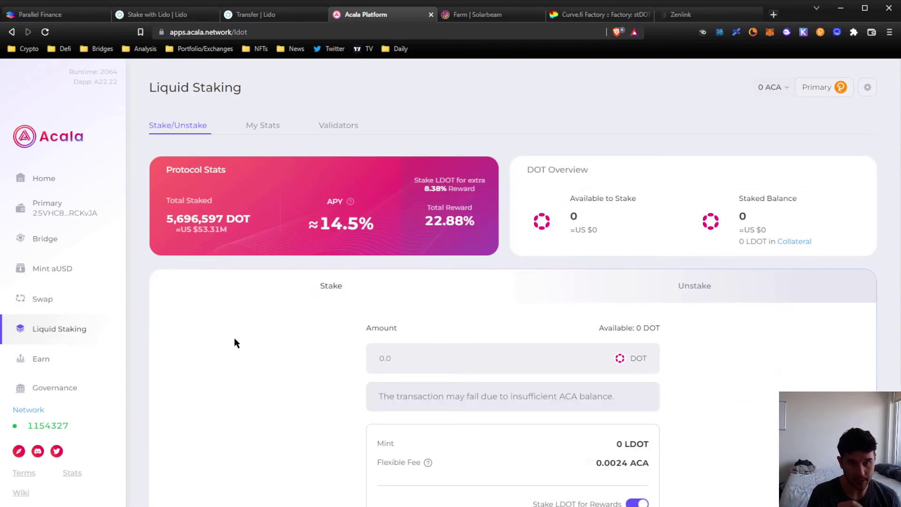
scroll(235, 337, down, 3)
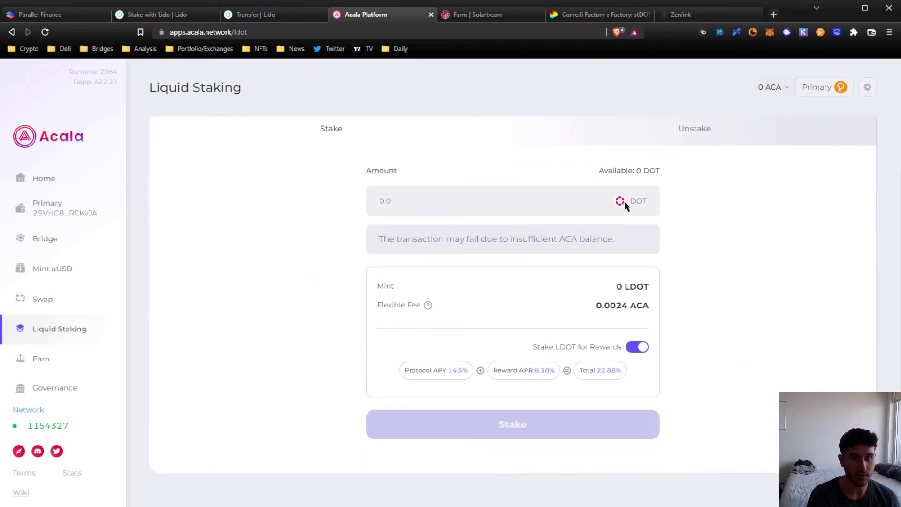
scroll(624, 319, up, 1)
drag(627, 342, 651, 342)
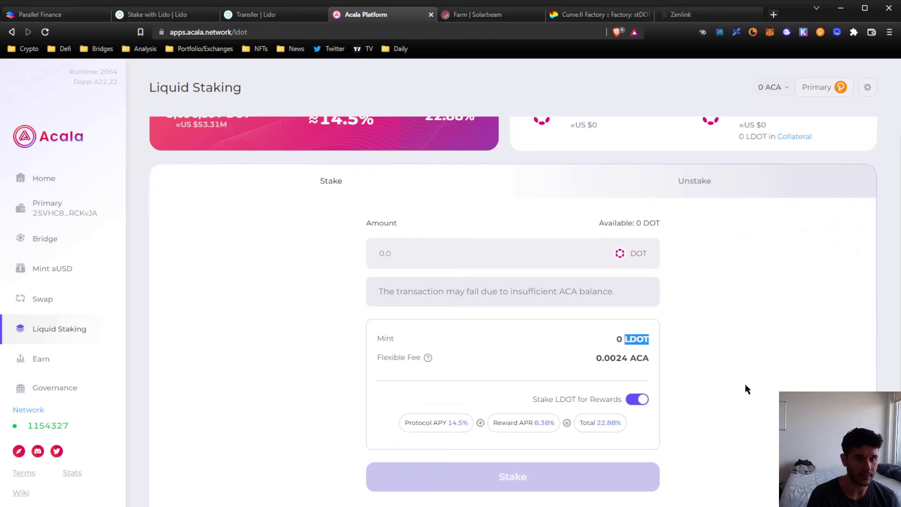
scroll(745, 387, up, 2)
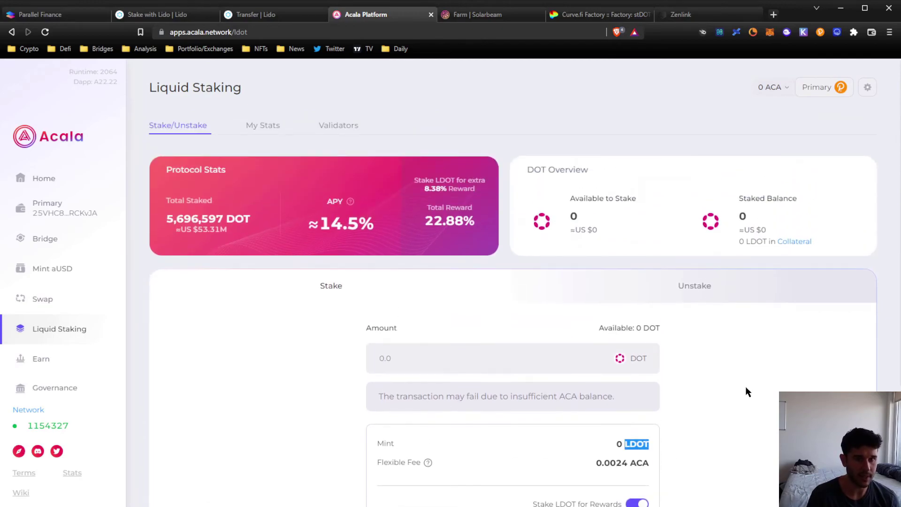
Step: Fill Acala's bridge transfer form with the full DOT balance, destination chain Acala
click(45, 242)
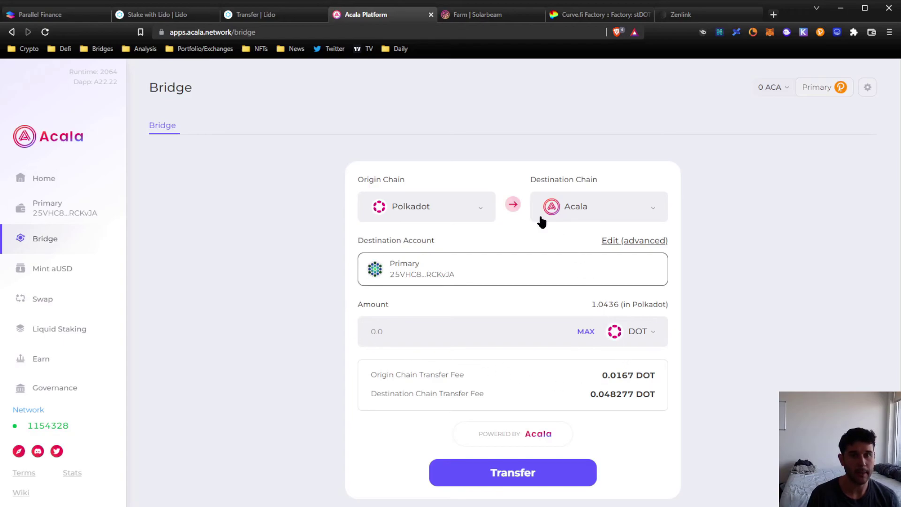
click(570, 212)
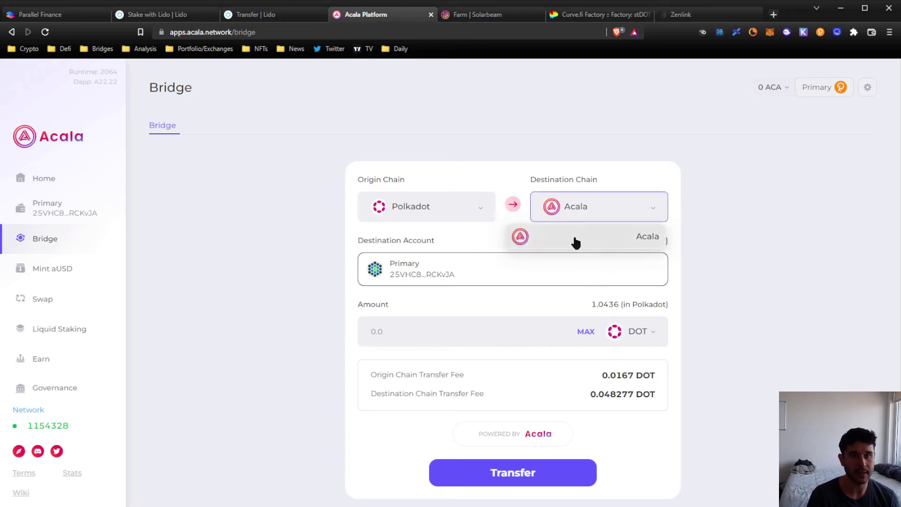
click(577, 242)
click(585, 332)
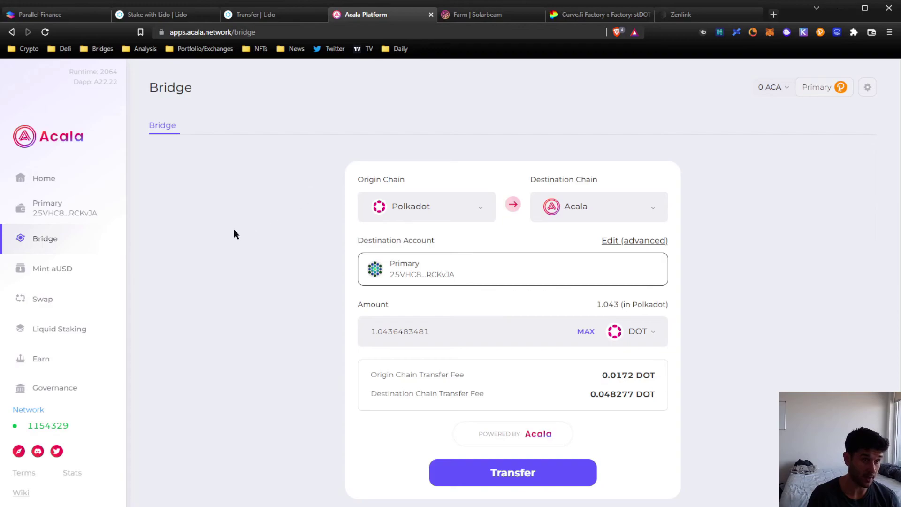
Step: Enter 15 DOT in the liquid staking form, previewing 140.9162 LDOT minted
click(52, 329)
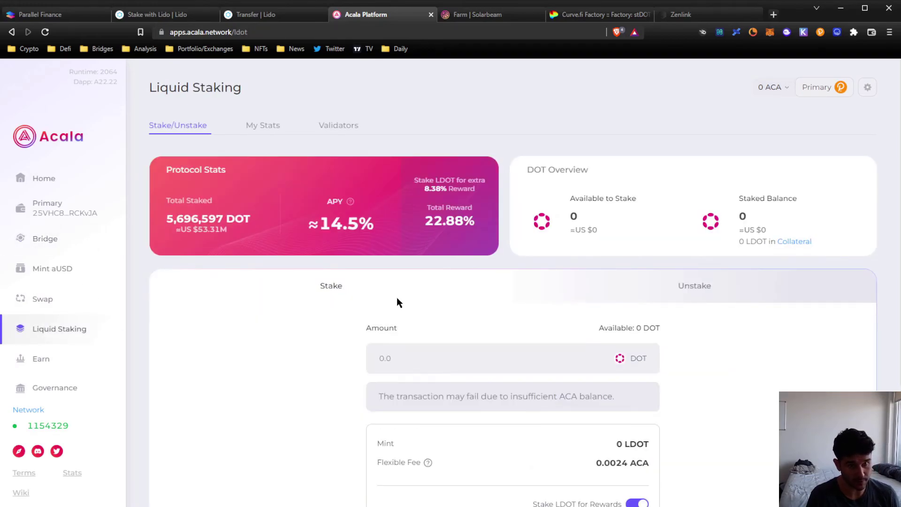
scroll(600, 348, down, 2)
click(485, 248)
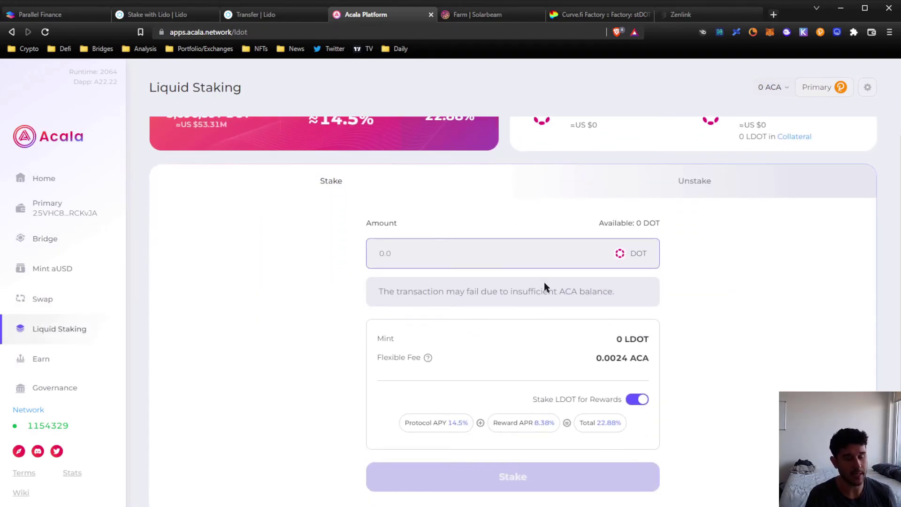
text(15)
scroll(596, 296, down, 1)
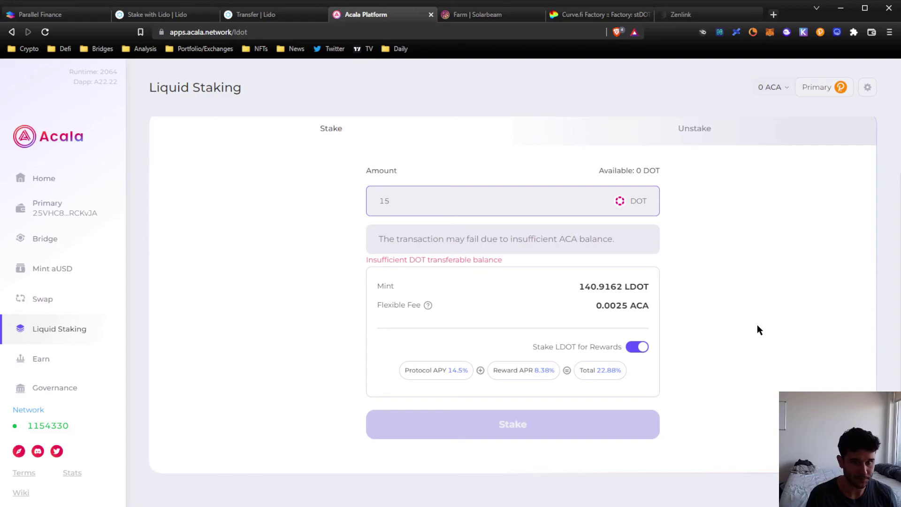
double_click(451, 371)
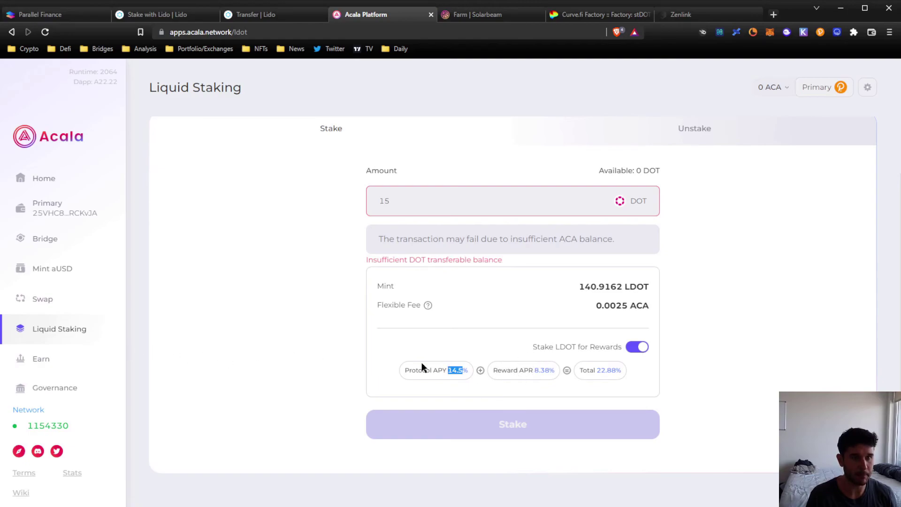
Step: Check LDOT collateral staking on the Earn page, earning 8.38% APR in aUSD
click(43, 360)
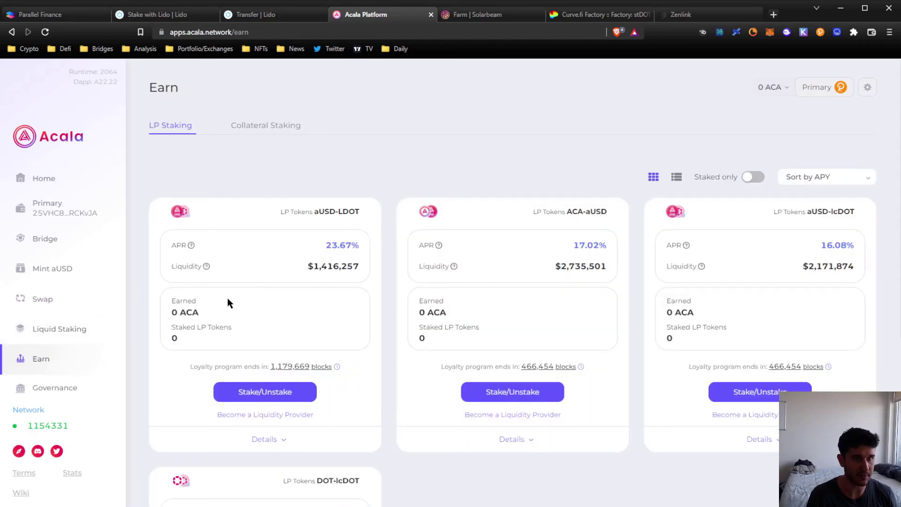
click(245, 126)
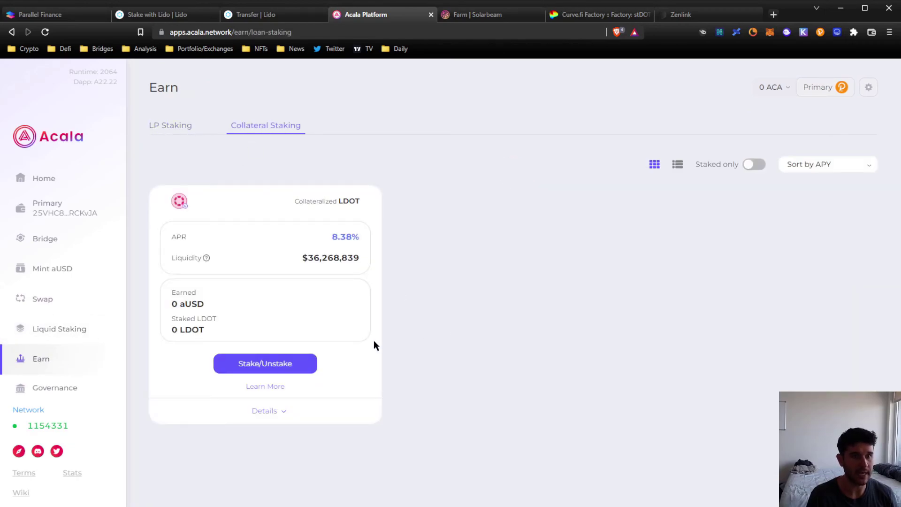
click(273, 365)
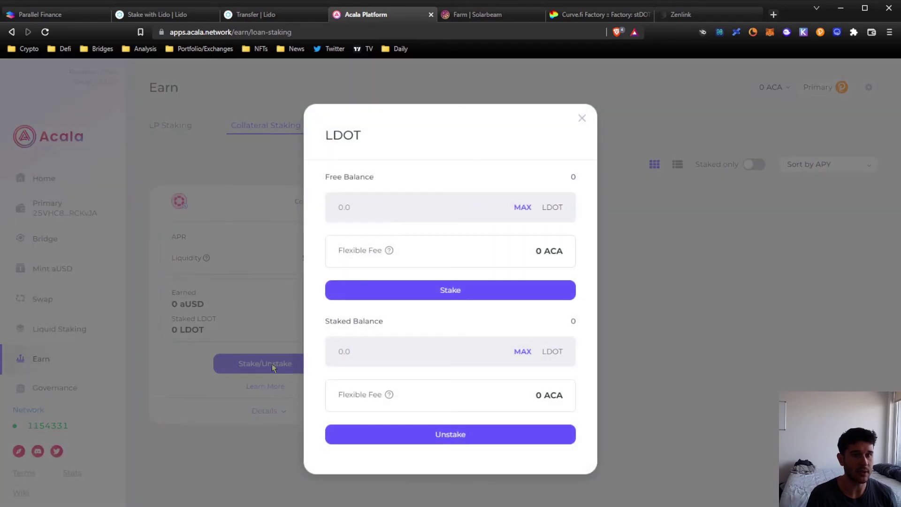
click(582, 118)
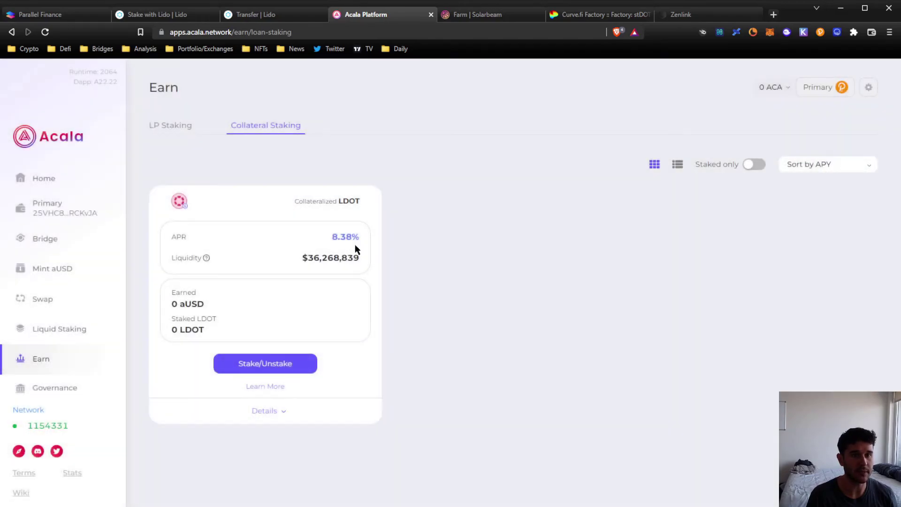
drag(331, 237, 362, 238)
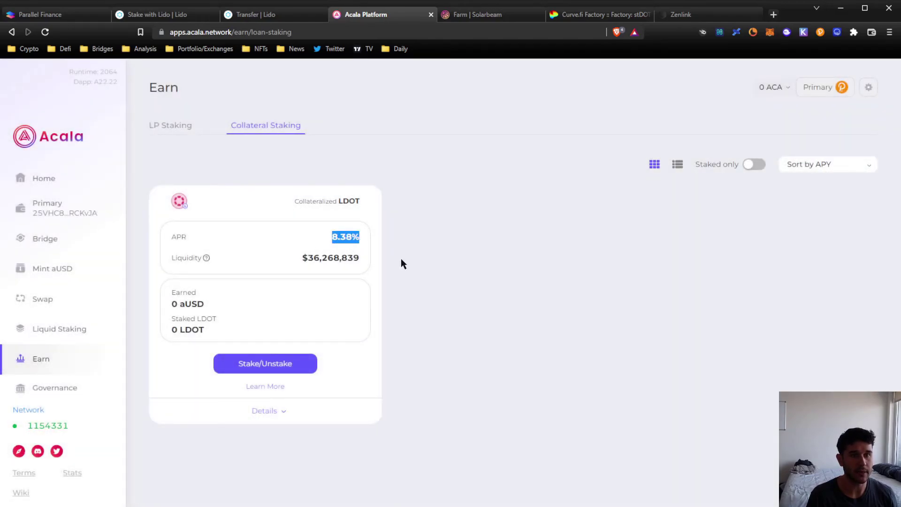
click(188, 307)
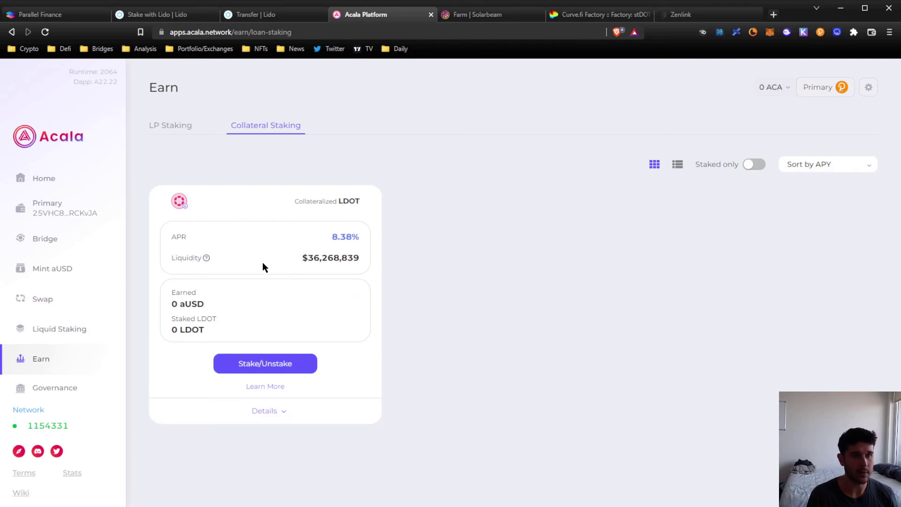
Step: Review the collateral types in Mint aUSD's Create Vault view, then go back to Earn
click(54, 271)
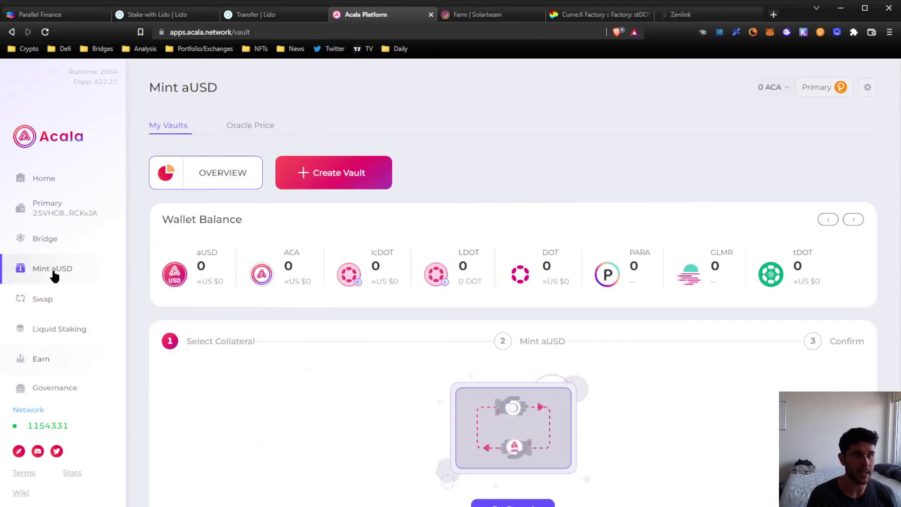
click(328, 175)
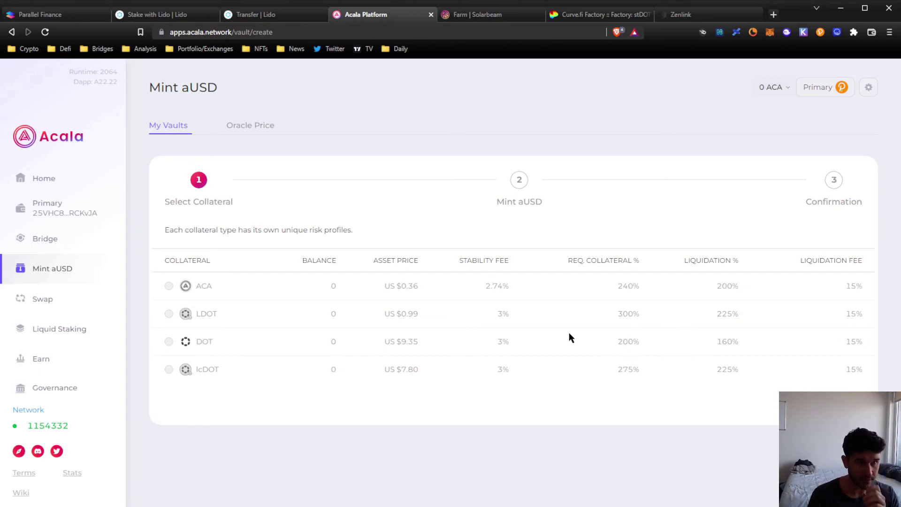
click(50, 362)
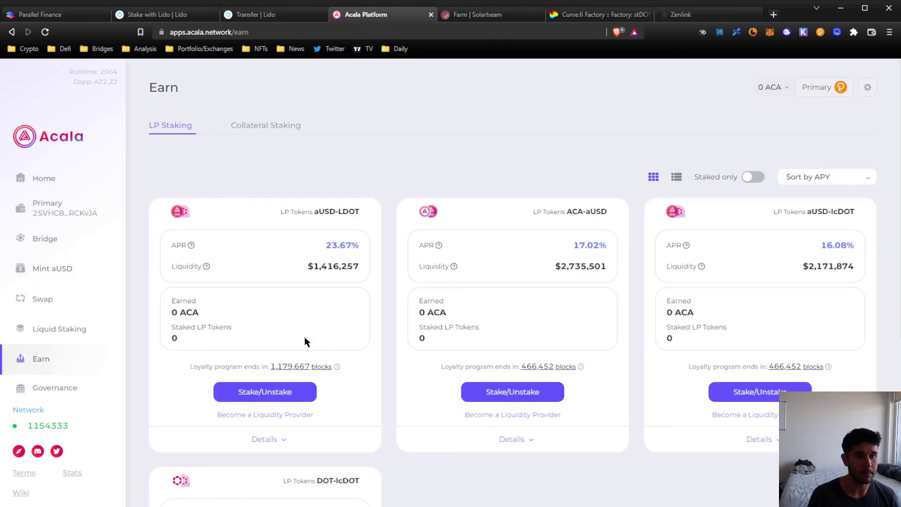
Step: On Liquid Staking, switch Stake LDOT for Rewards off and back on
click(62, 331)
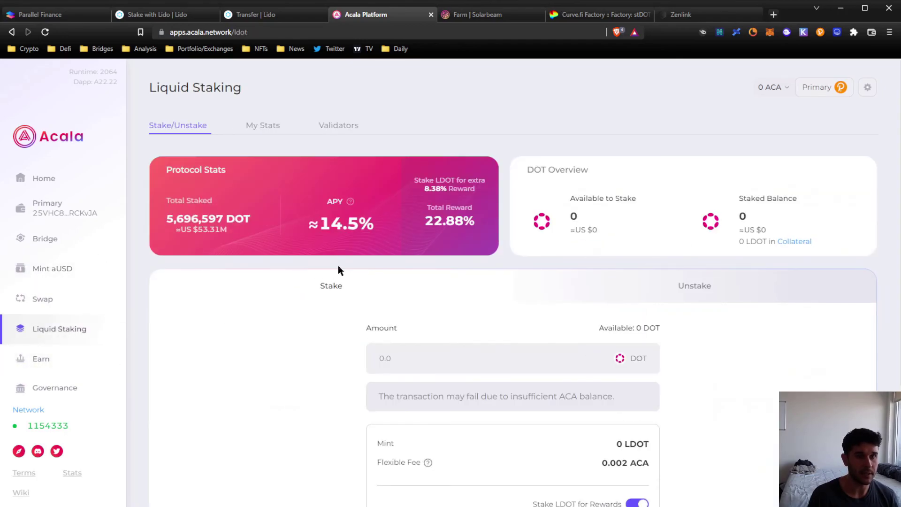
scroll(338, 270, down, 3)
click(635, 350)
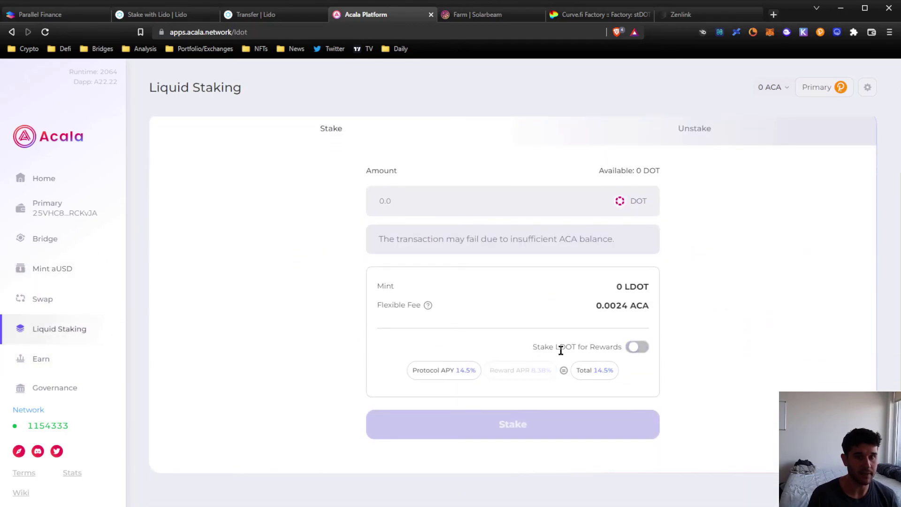
click(639, 351)
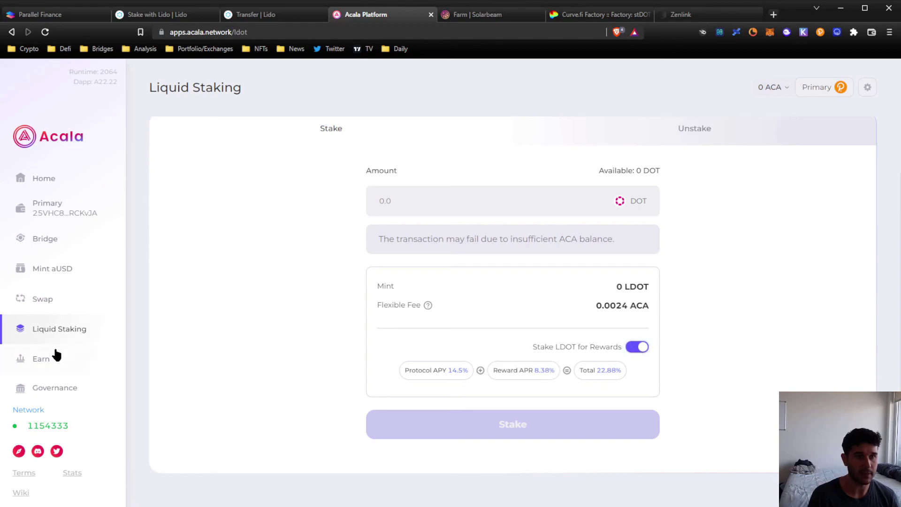
Step: Check Collateral Staking on the Earn page, noting aUSD as the reward token
click(42, 361)
click(260, 135)
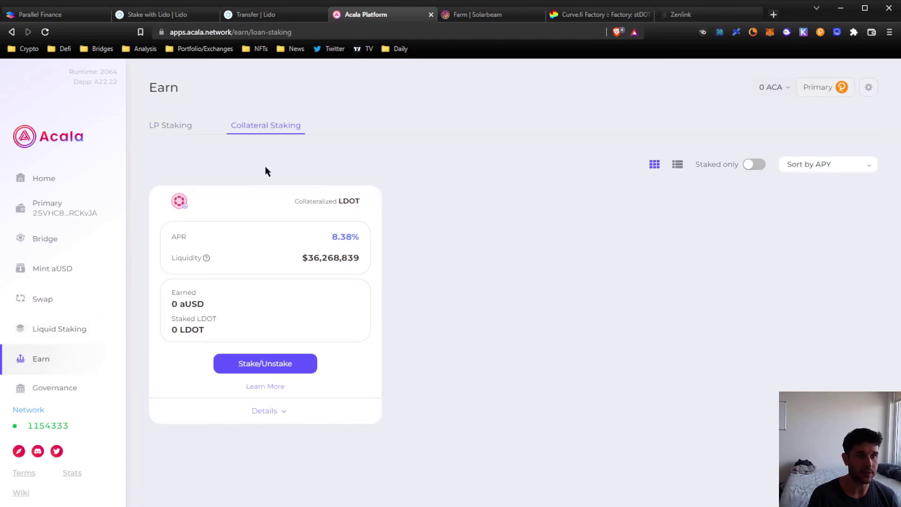
double_click(189, 304)
Step: Review the LP Staking list, led by the aUSD-LDOT pool at 23.67% APR
click(183, 129)
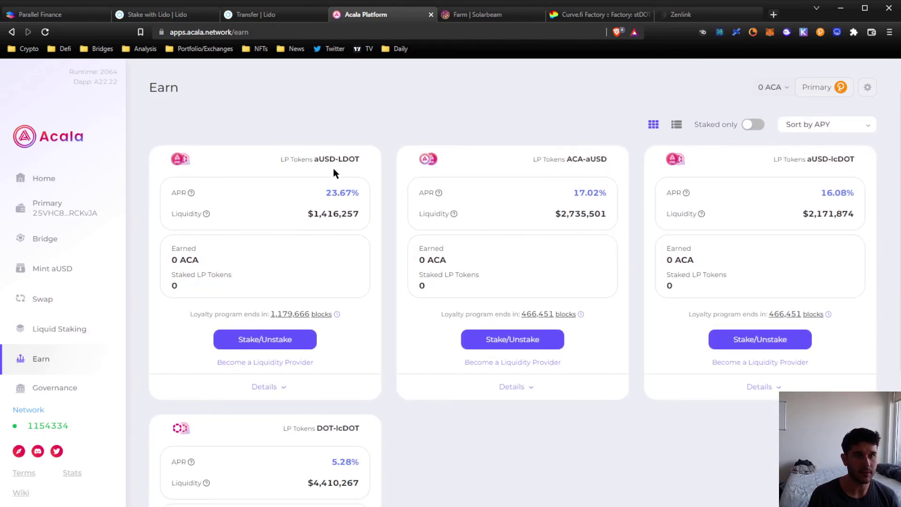
double_click(316, 212)
drag(343, 212, 360, 212)
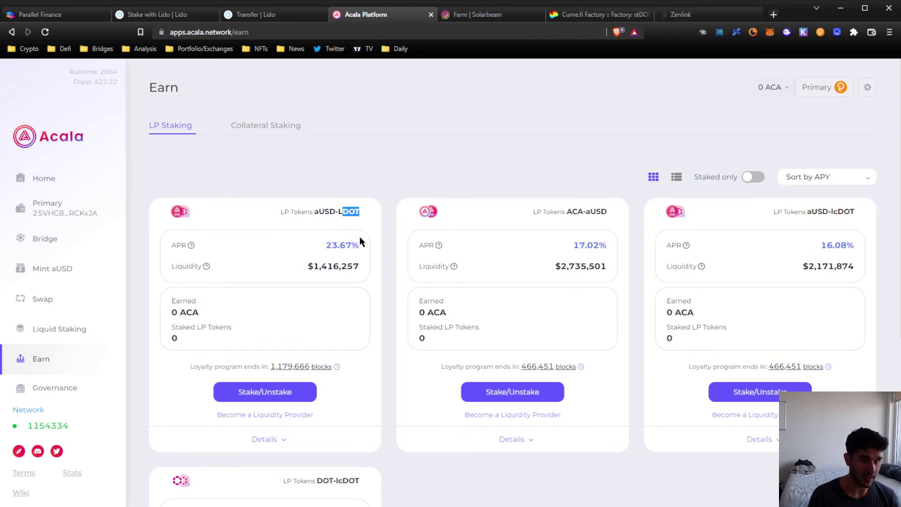
double_click(330, 244)
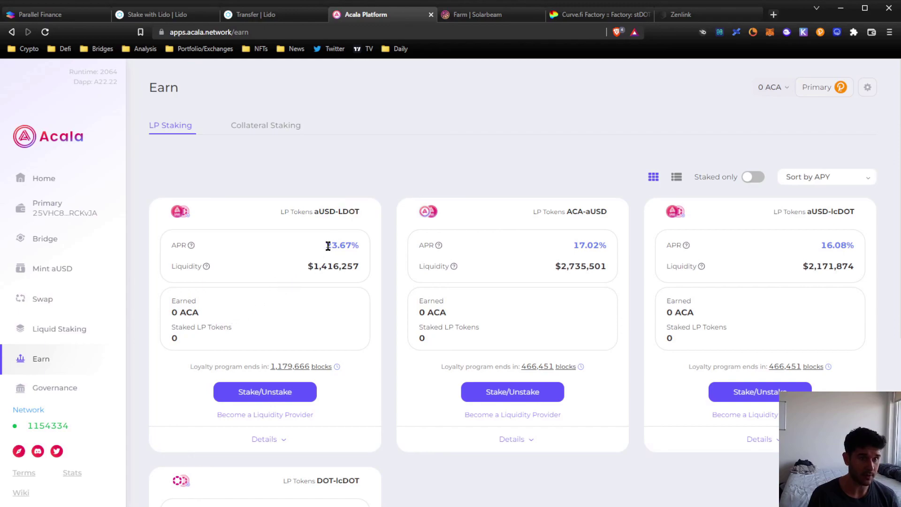
click(339, 263)
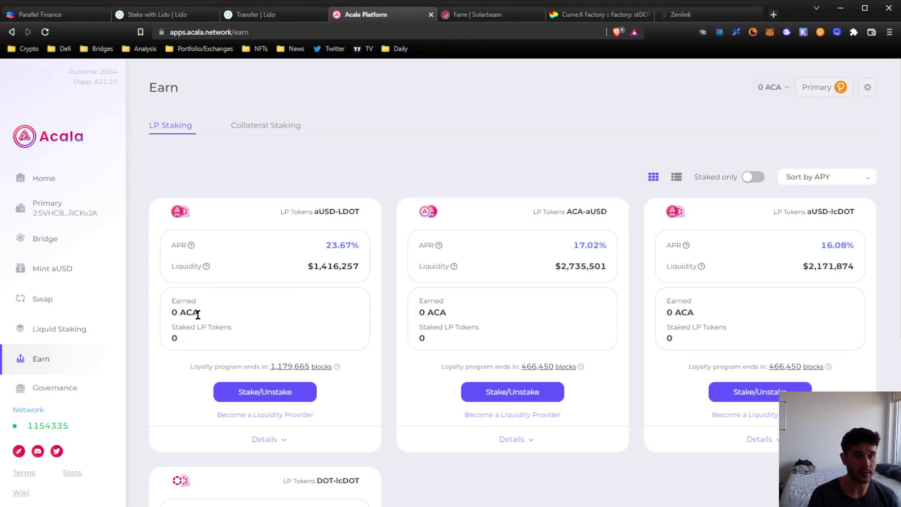
drag(315, 212, 355, 205)
click(389, 190)
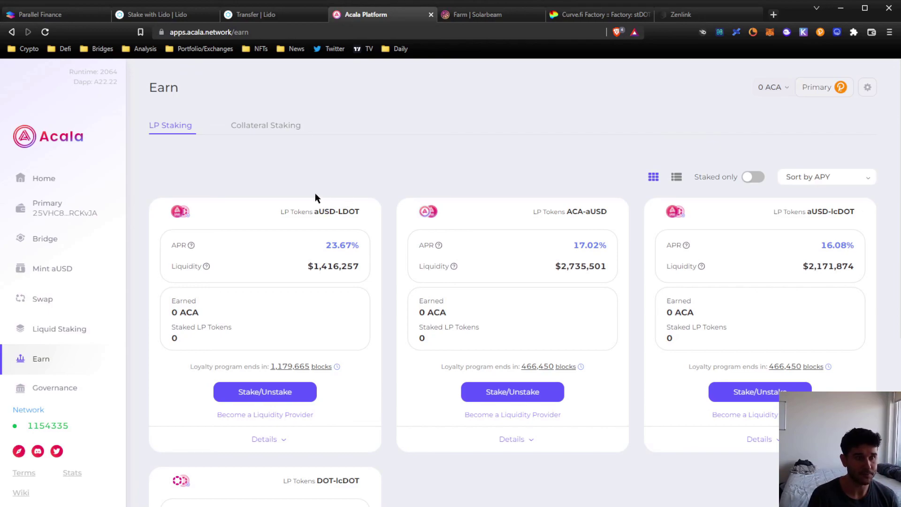
Step: Open acala.network/karura in the browser, then return to the Acala Earn tab
click(235, 32)
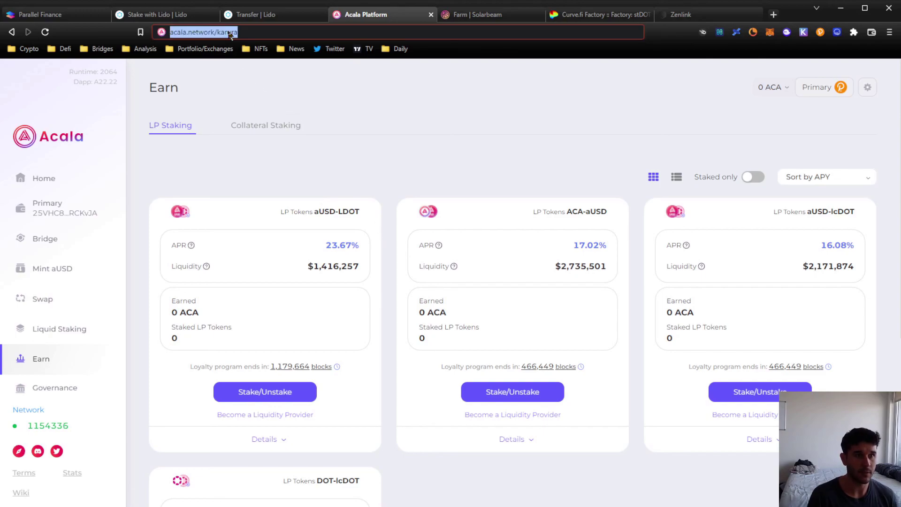
text(ac)
click(310, 56)
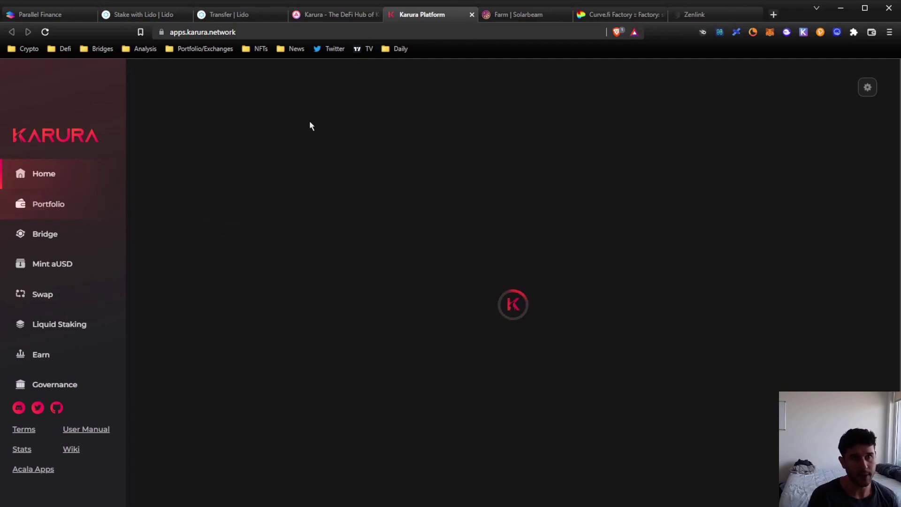
click(330, 20)
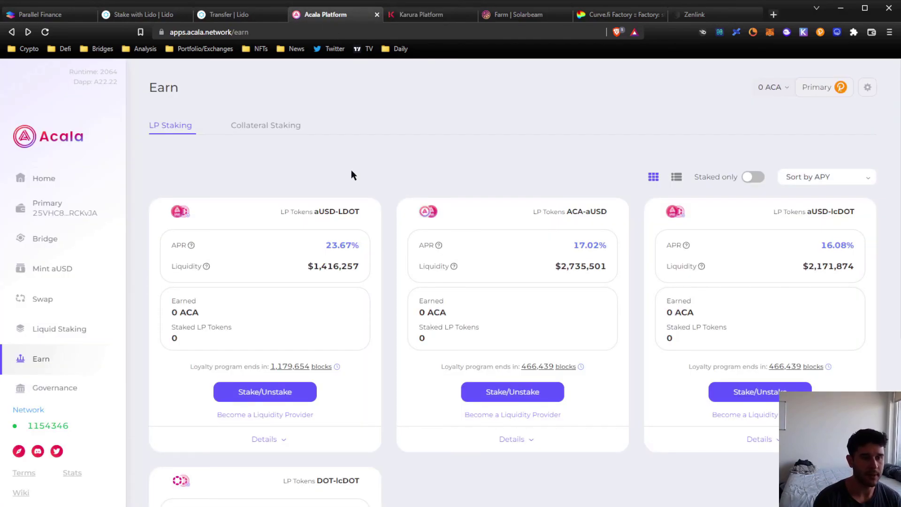